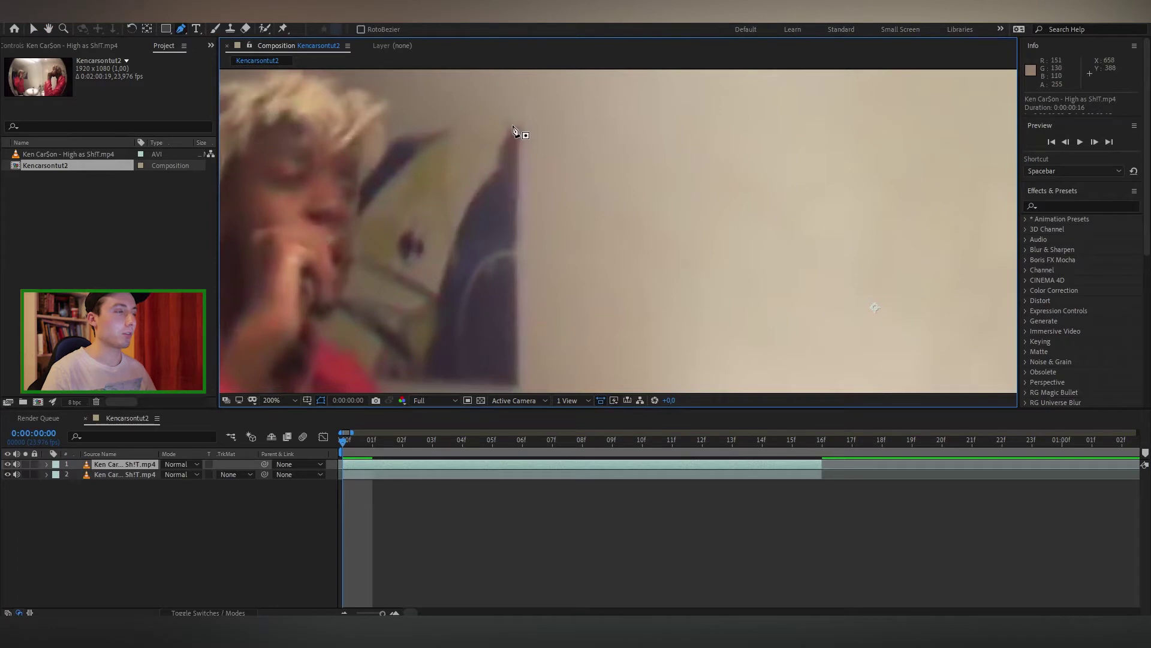
Step: Start a mask path on the top clip layer with the Pen tool, tracing the wall picture's top edge and right edge down to its lower-right corner
left_click_drag(516, 130, 547, 135)
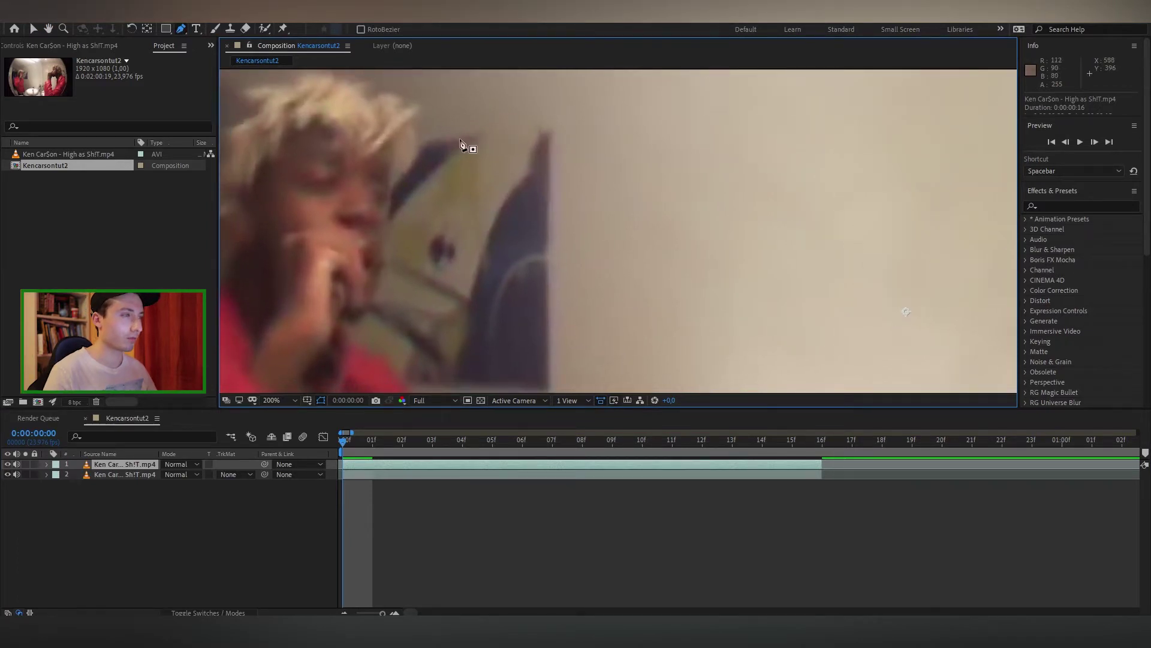
left_click(460, 139)
left_click(525, 130)
left_click(550, 126)
left_click(548, 260)
left_click_drag(550, 263, 544, 192)
left_click(543, 244)
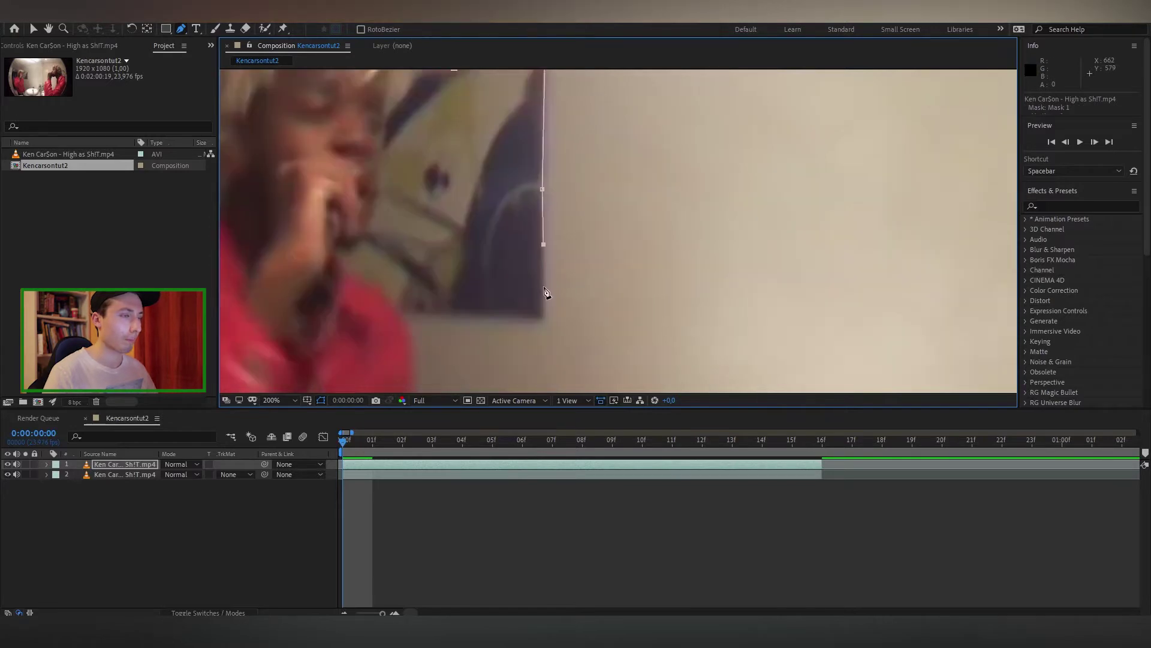
left_click(544, 295)
left_click(543, 317)
Step: Continue the mask path along the picture's bottom edge, run it straight up through the picture beside the man, and close it at the starting point
left_click(502, 317)
left_click(449, 318)
left_click(420, 317)
left_click_drag(406, 321, 411, 359)
key("ctrl+z")
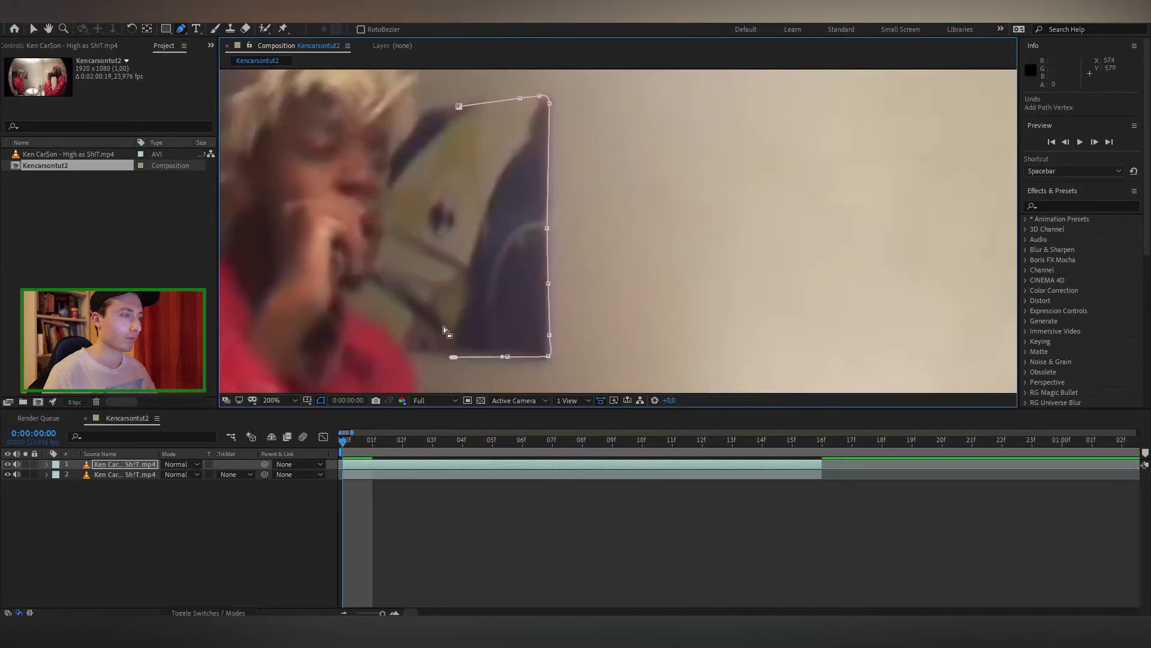
left_click(442, 357)
left_click(443, 194)
left_click(443, 131)
left_click(440, 116)
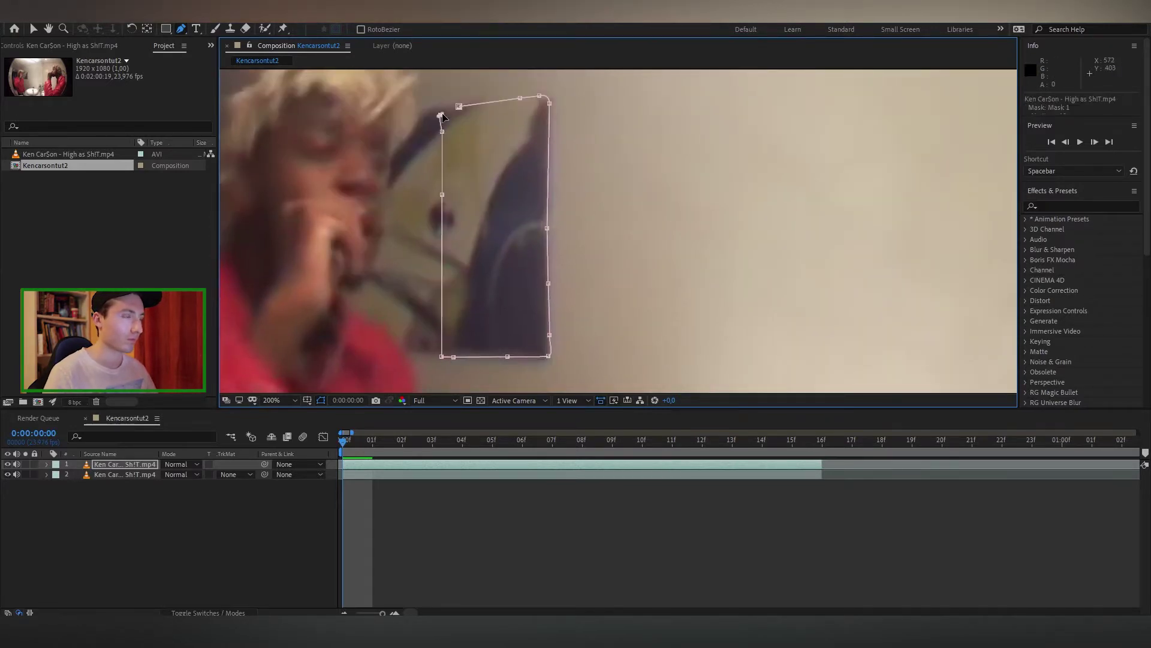
left_click(459, 106)
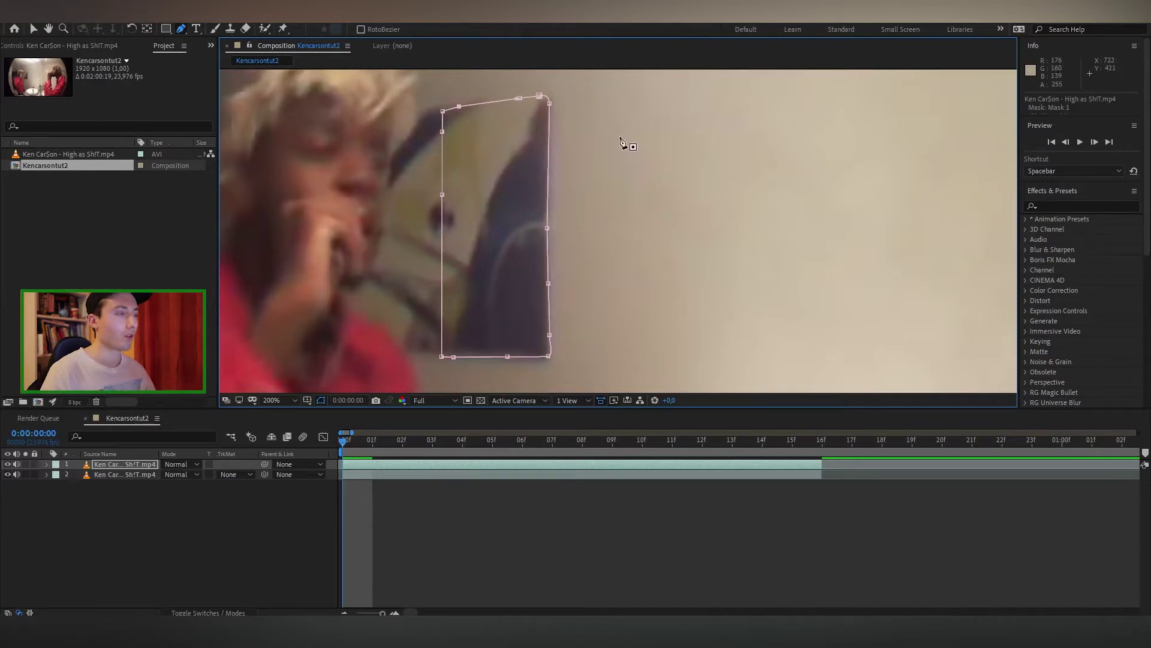
Step: Reveal all properties of Mask 1 on the top layer and set its Mask Feather to 10 pixels
key("m")
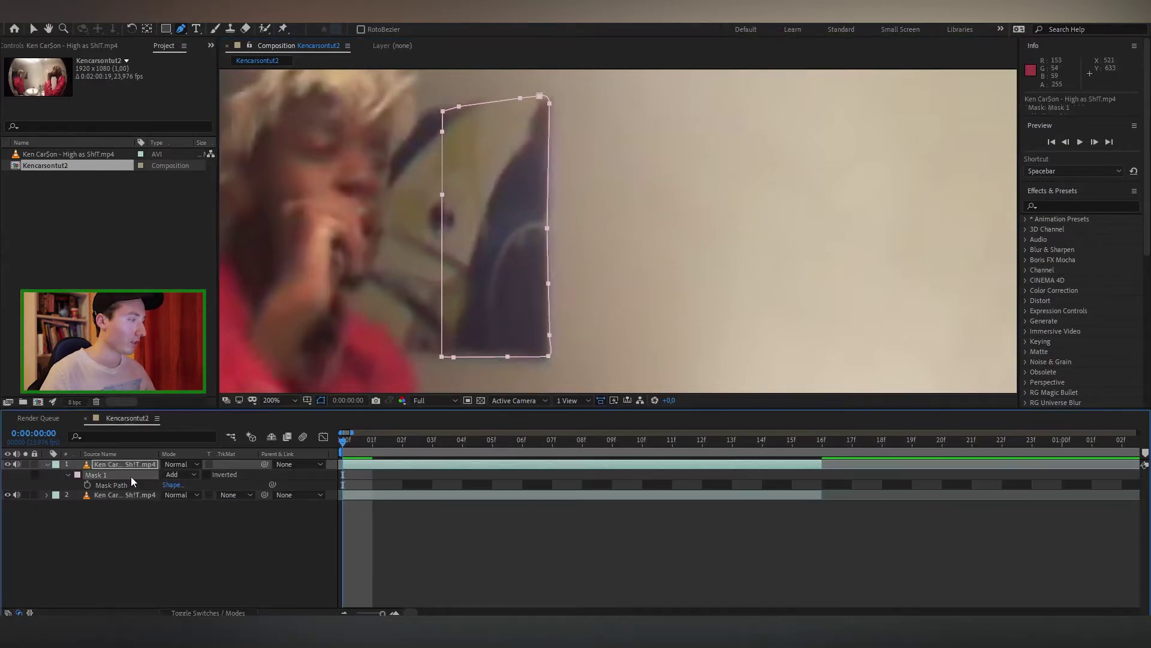
left_click(68, 475)
left_click(66, 478)
left_click(68, 475)
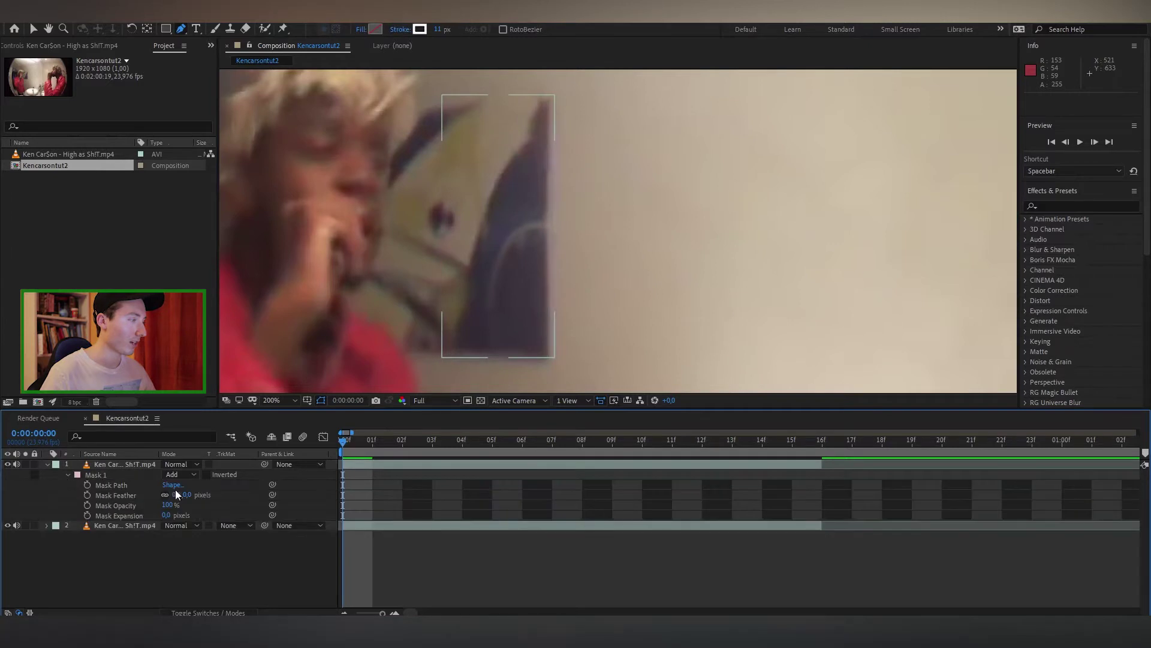
left_click(190, 494)
type("10")
key("Return")
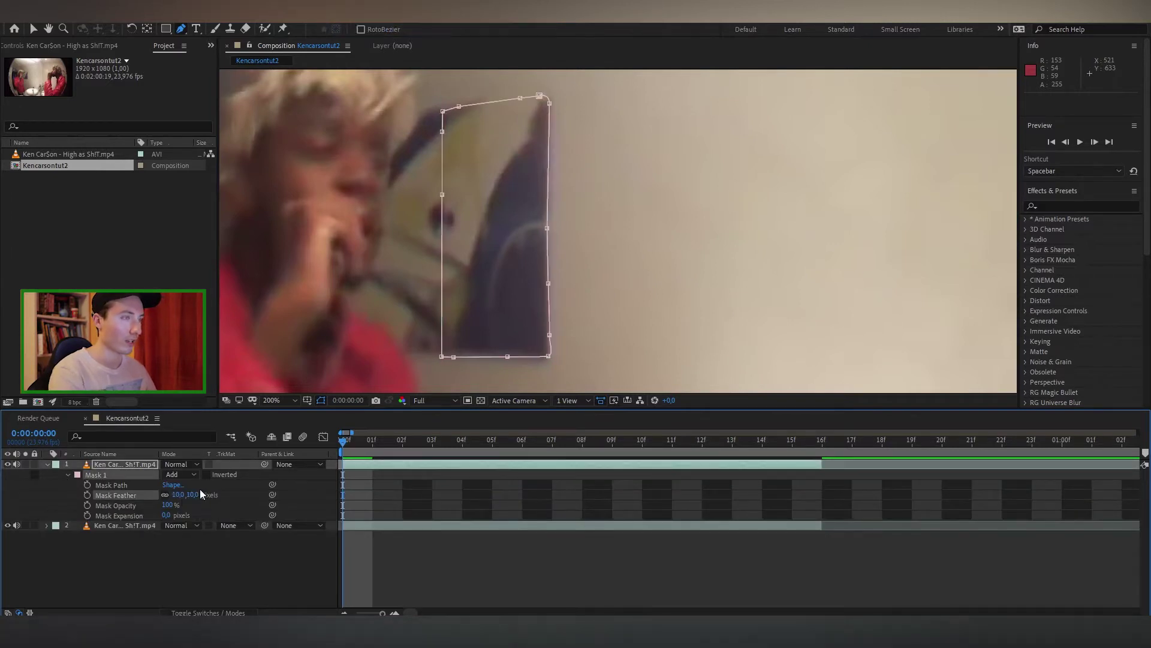
Step: Track Mask 1's path forward through the clip using the Position, Scale & Rotation method
key("ctrl+t")
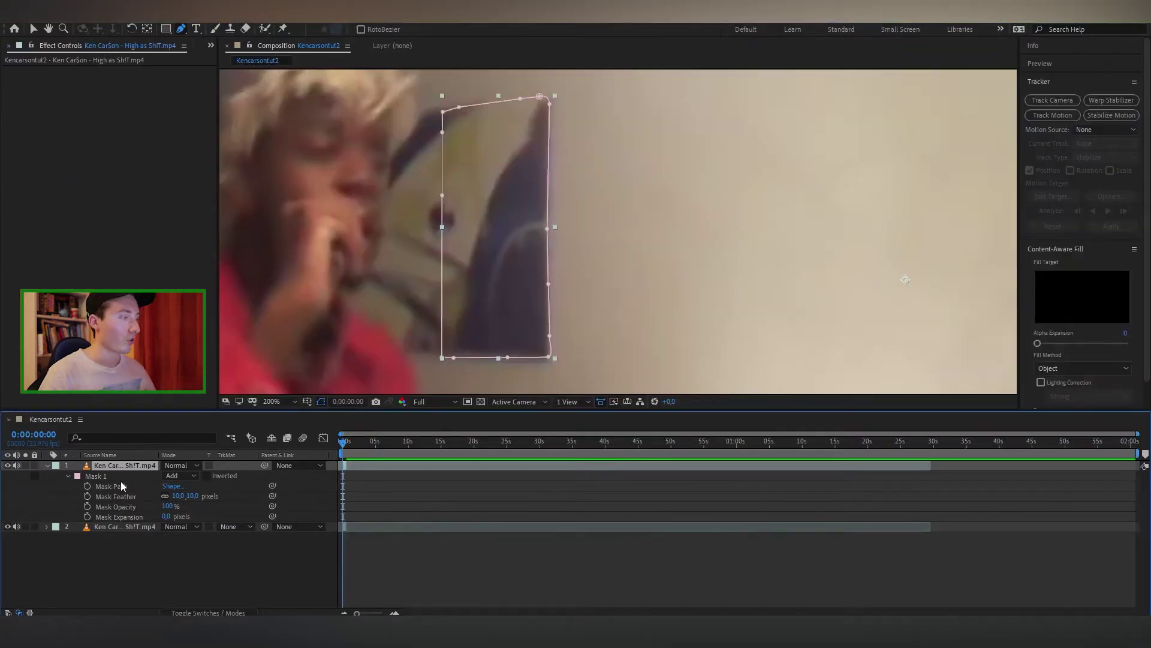
left_click(121, 485)
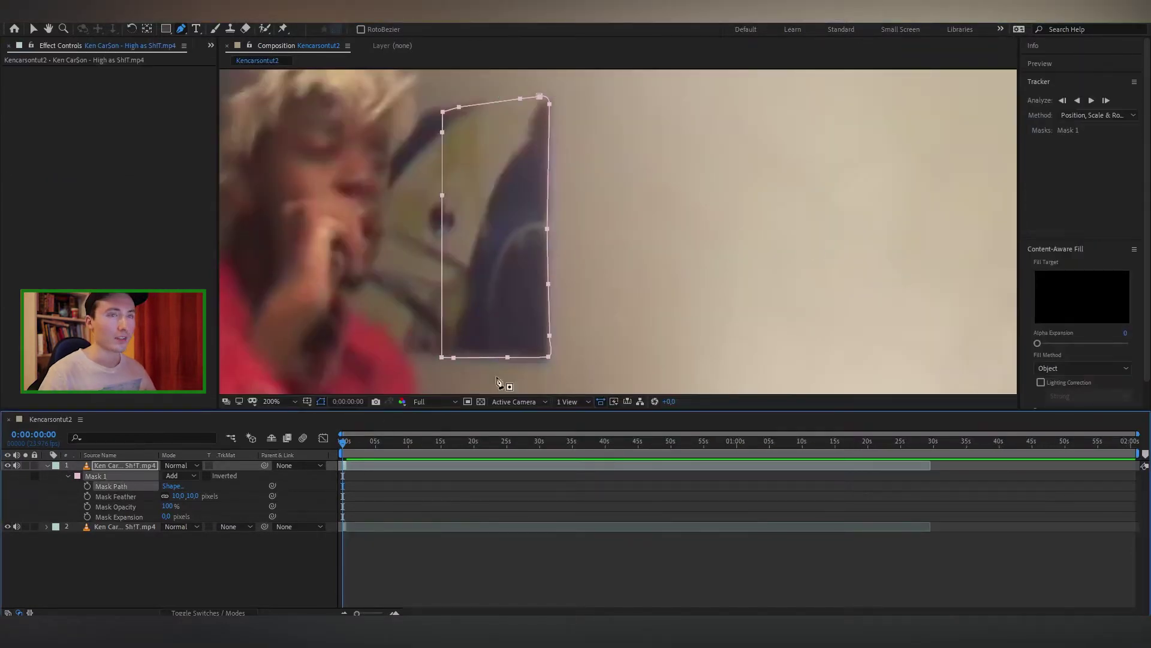
left_click(1091, 103)
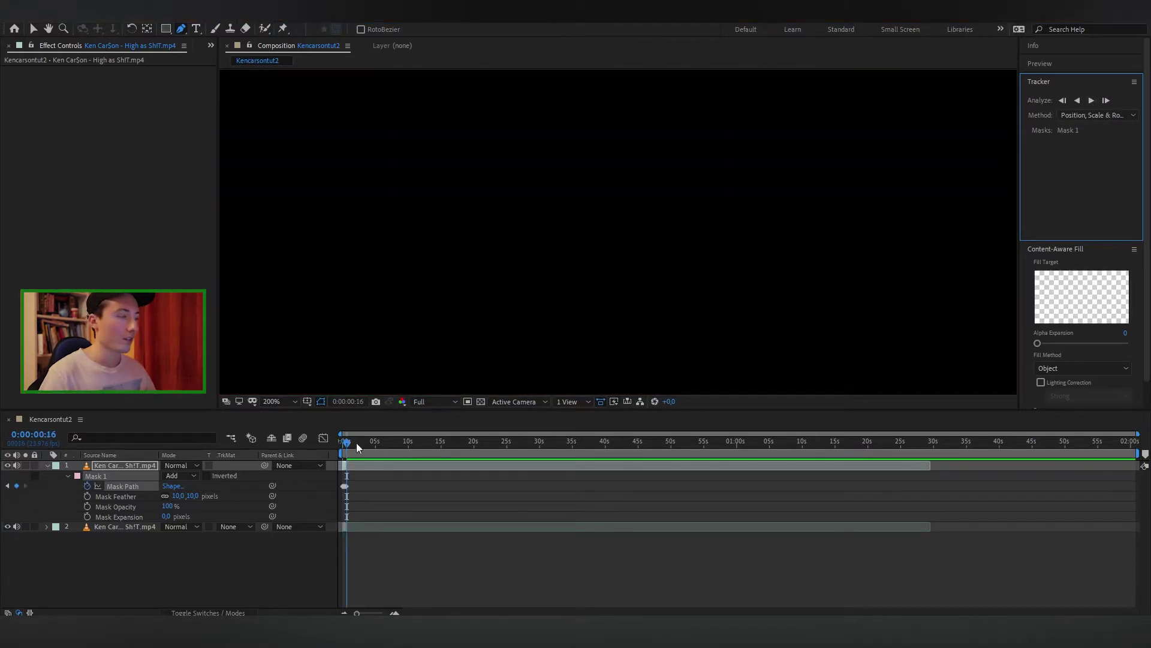
Step: Step back and forth through the tracked frames to examine how well the mask follows the picture's edges
left_click_drag(356, 443, 333, 445)
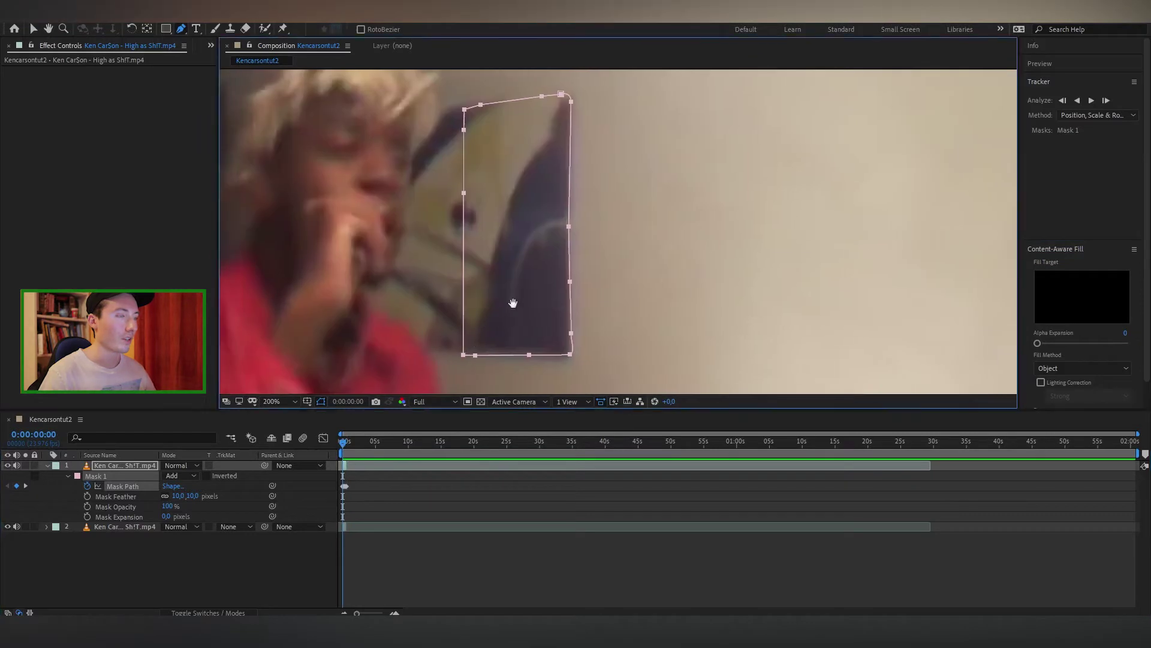
left_click(348, 447)
key("Page_Down")
key("Page_Down")
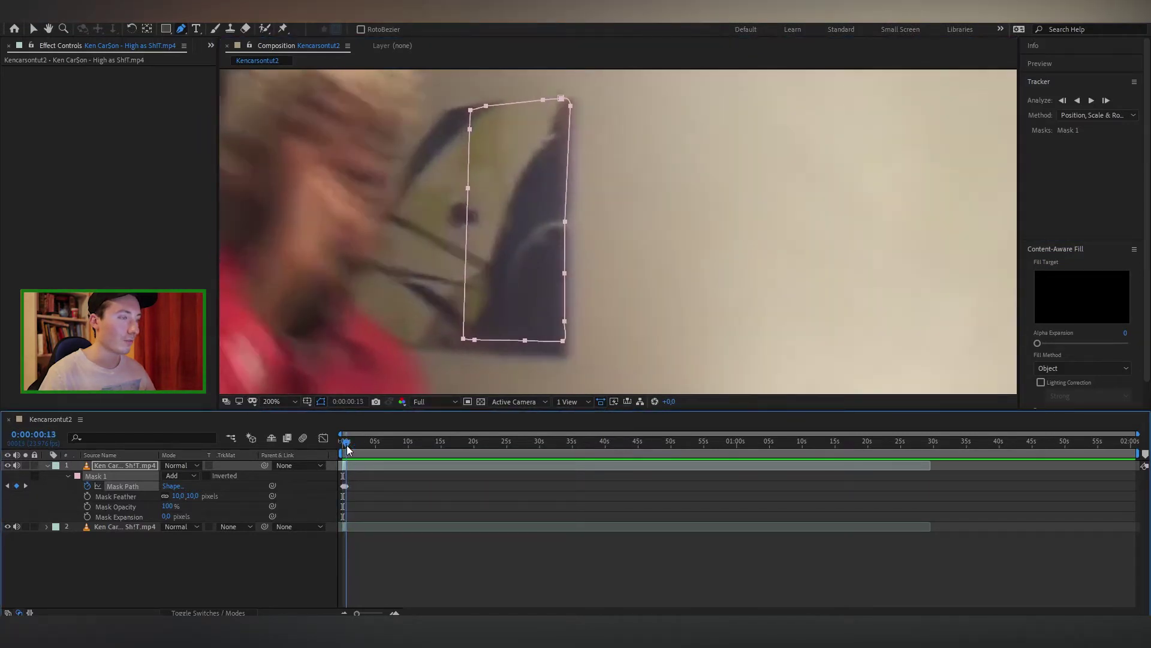
key("Page_Up")
key("Page_Up")
key("Page_Up")
key("Page_Up")
key("Page_Up")
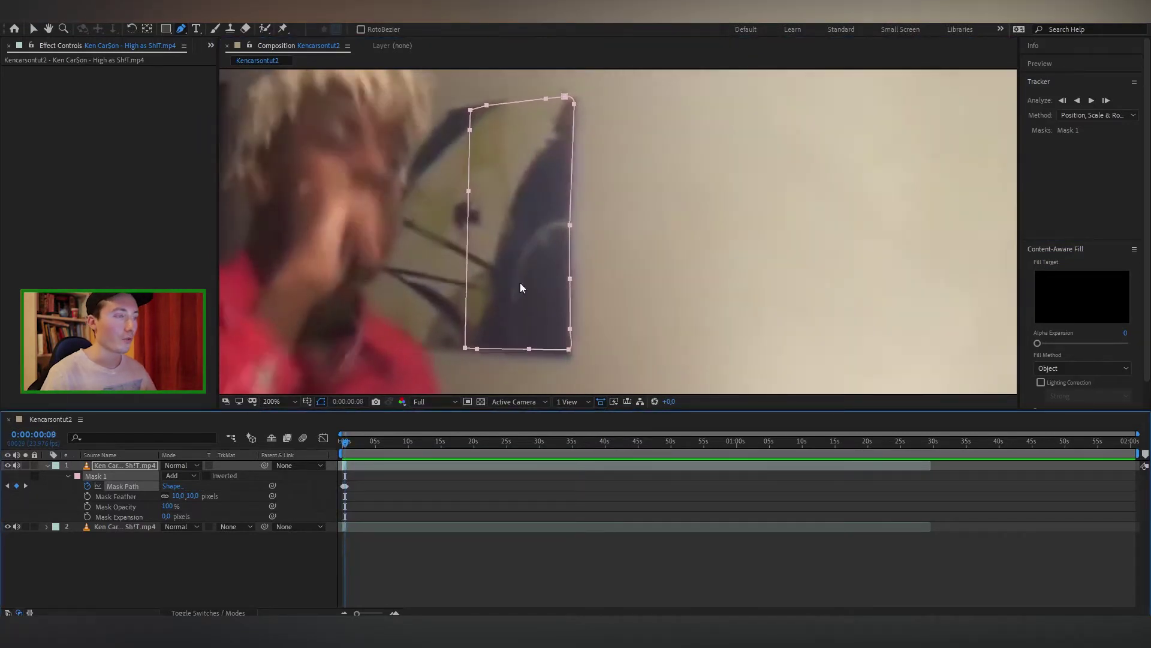
key("Page_Down")
key("Page_Down")
key("Page_Down")
key("Page_Down")
key("Page_Down")
key("Page_Down")
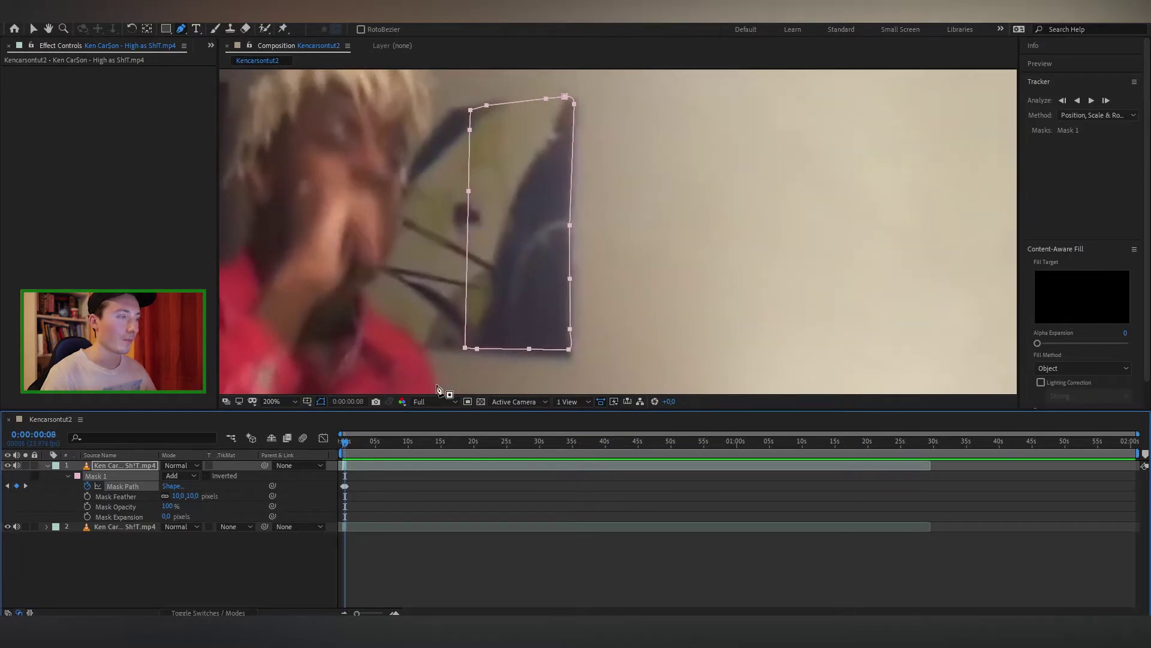
key("Page_Down")
key("Page_Down")
key("Page_Down")
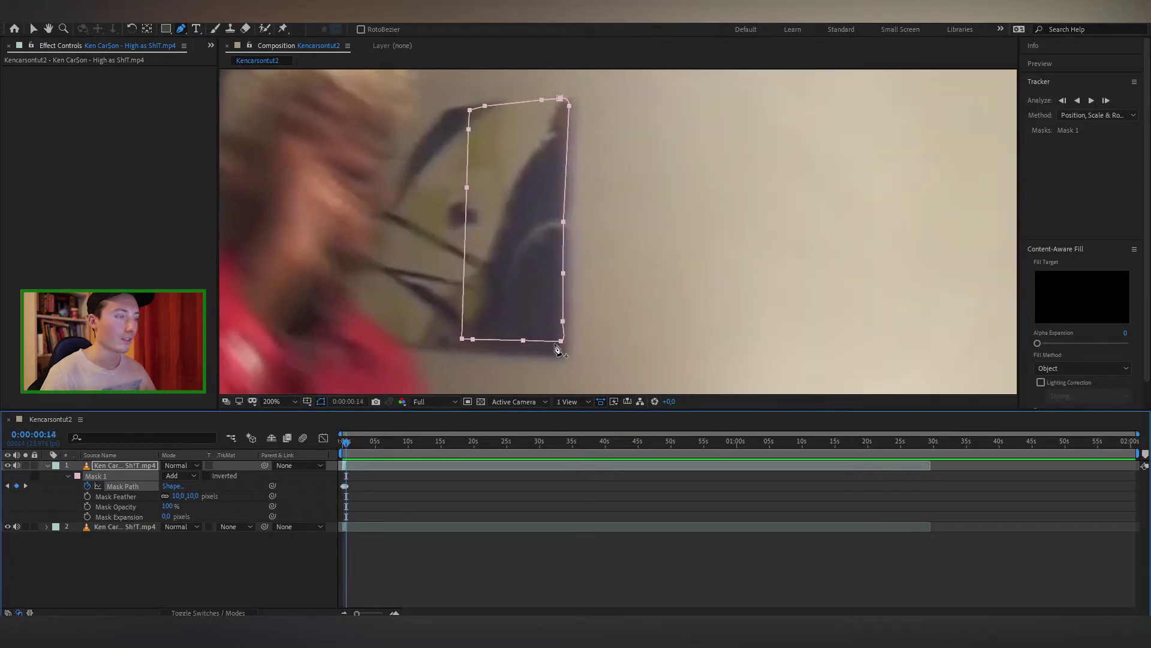
key("Page_Up")
key("Page_Up")
key("Page_Up")
key("Page_Up")
key("Page_Up")
key("Page_Up")
key("Page_Up")
key("Page_Up")
key("Page_Up")
key("Page_Up")
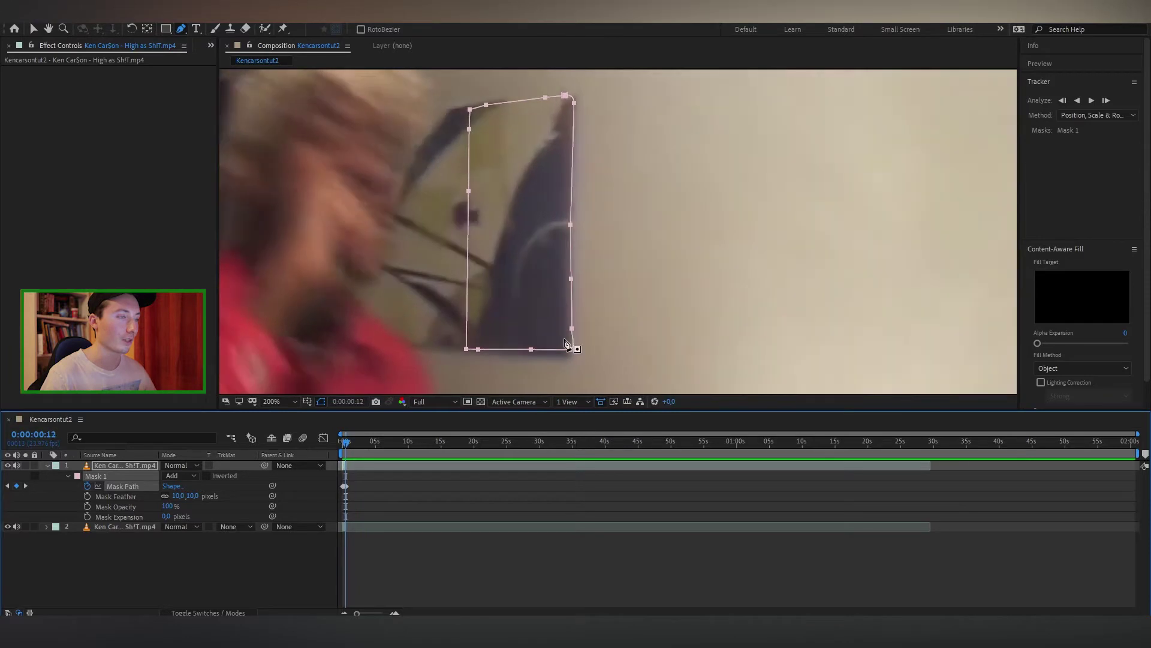
Step: Adjust the mask's lower-right corner to fit the picture's edge with the Selection tool, and re-track the mask forward frame by frame
key("v")
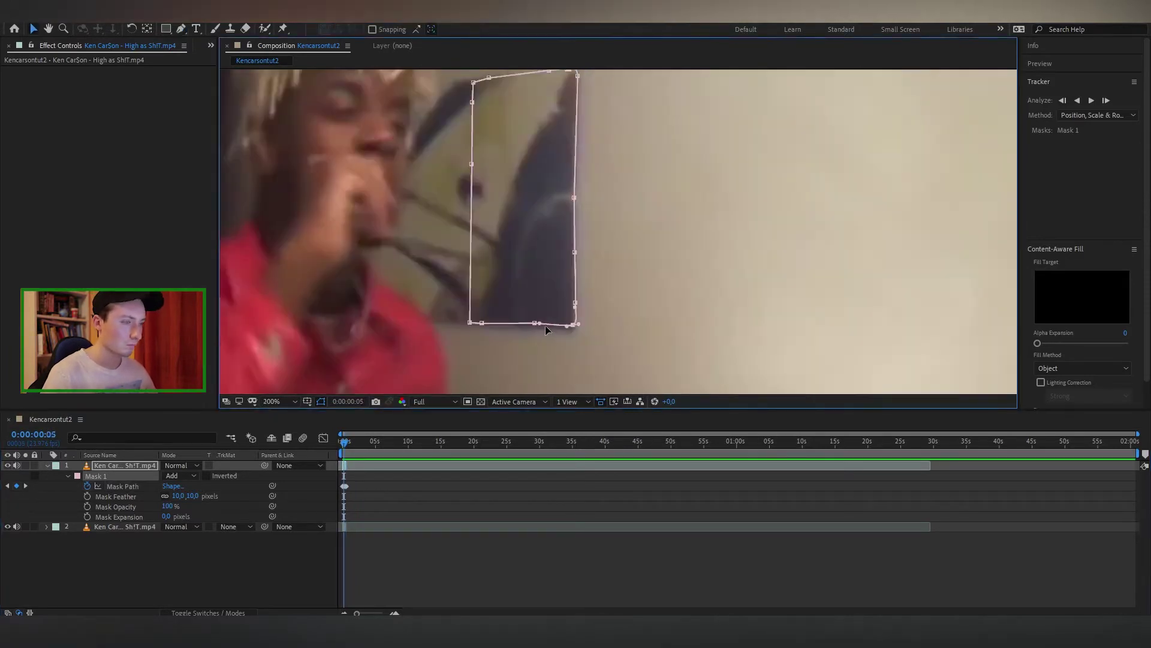
left_click_drag(569, 348, 524, 351)
left_click(1107, 101)
left_click(1106, 101)
left_click(1108, 101)
left_click(1108, 102)
left_click(1108, 101)
Step: Align the mask's lower-left and upper-right corners with the picture around frame 13, and track the remaining frames one at a time
scroll(480, 348, "up", 1)
left_click_drag(447, 332, 448, 350)
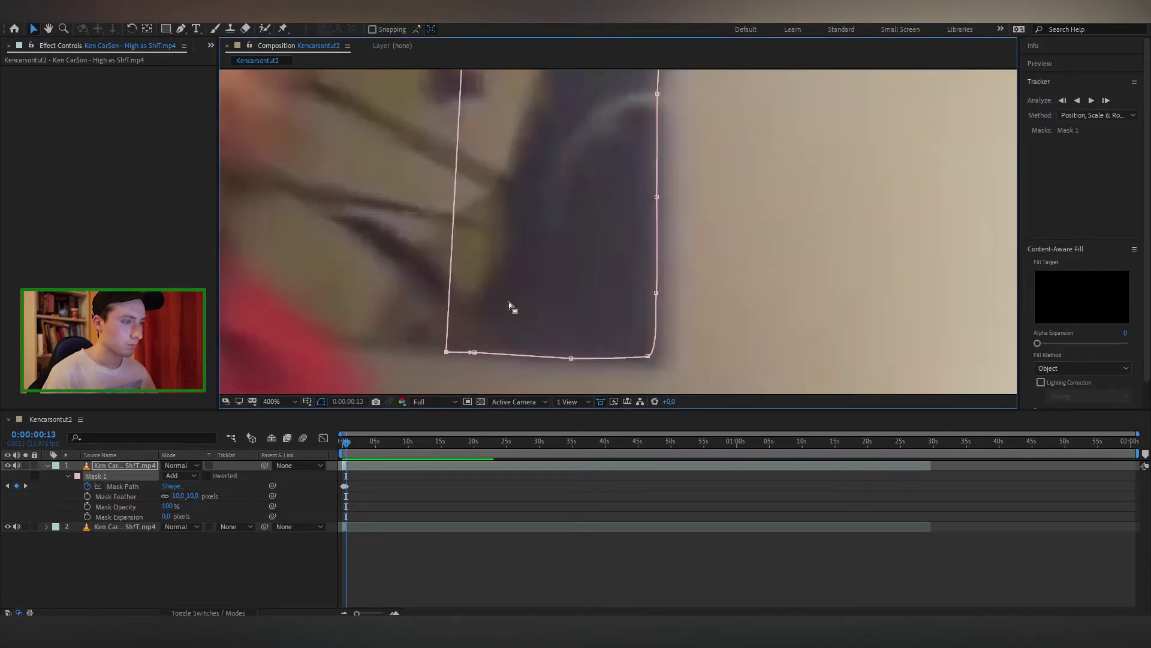
scroll(556, 378, "down", 1)
left_click_drag(602, 125, 603, 128)
left_click(1107, 101)
left_click(1107, 101)
left_click(1107, 101)
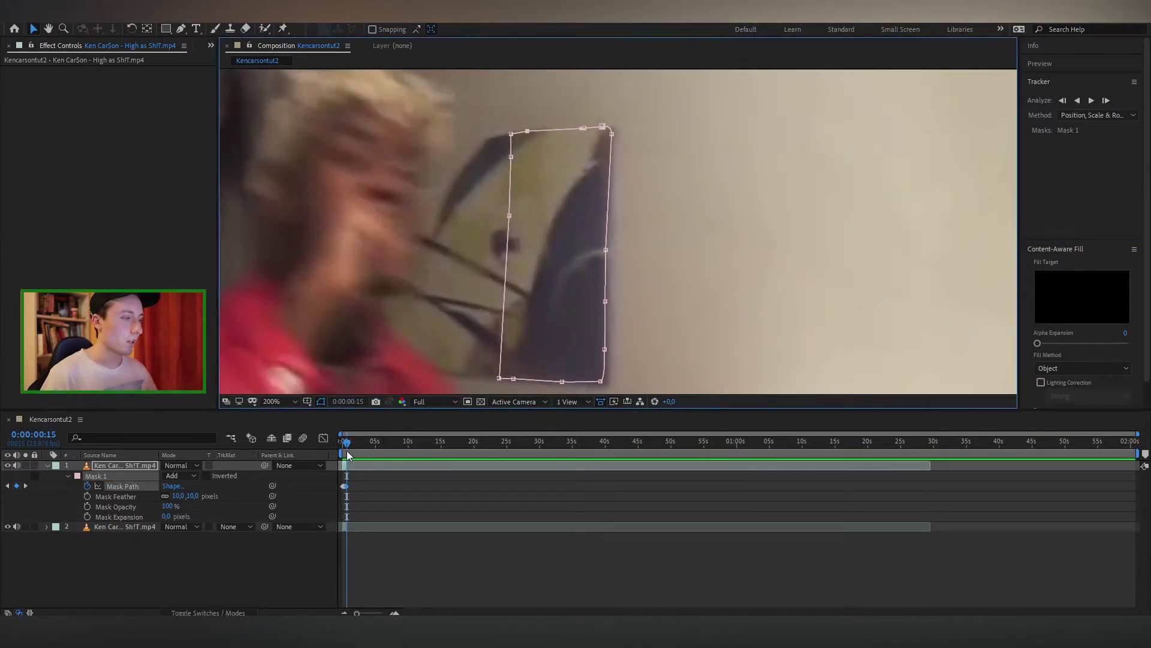
Step: Step back through the corrected frames to the clip's start to examine the mask's fit along the picture's edges
left_click_drag(350, 451, 346, 449)
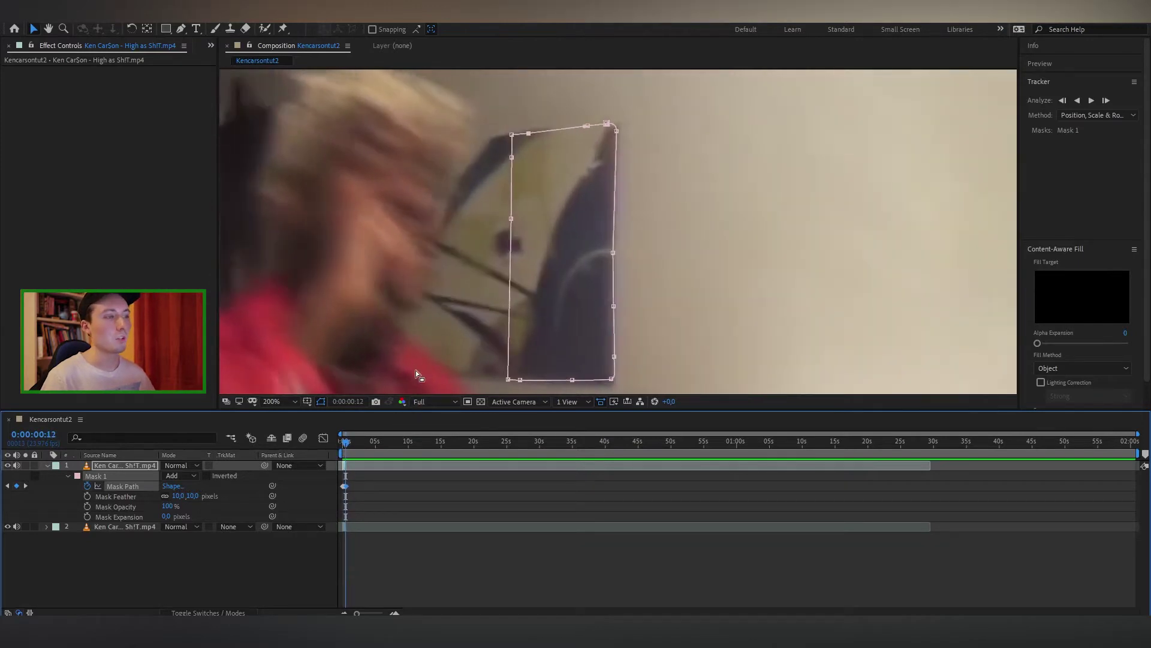
key("Page_Down")
key("Page_Down")
key("Page_Up")
key("Page_Up")
key("Page_Up")
key("Page_Up")
key("Page_Up")
key("Page_Up")
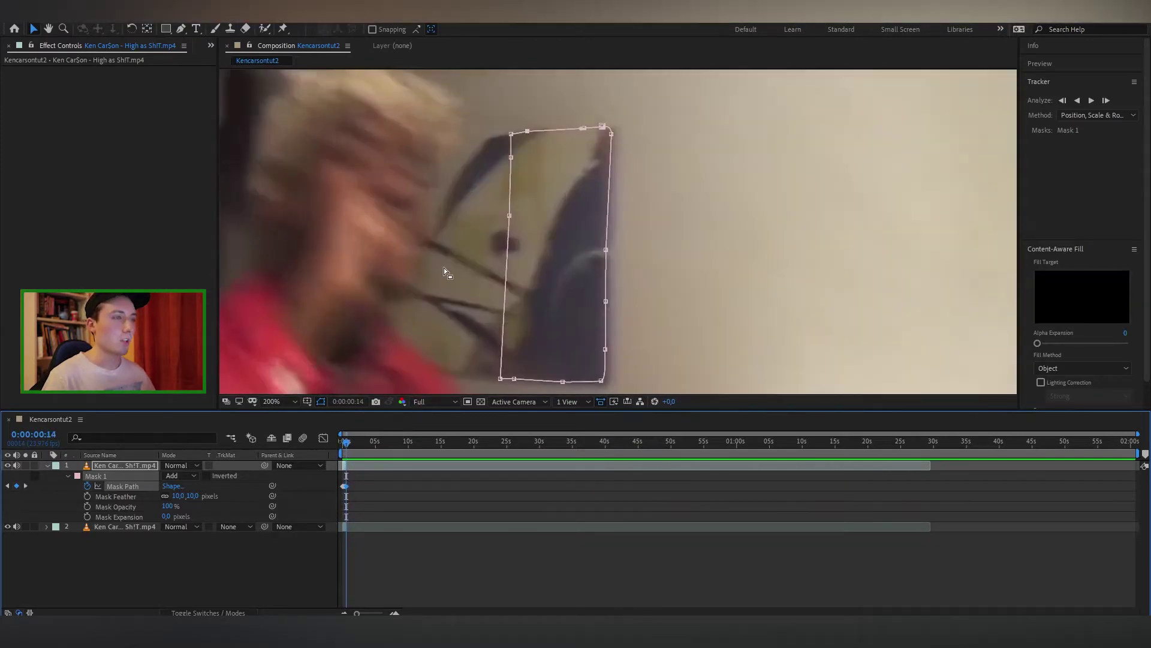
key("Page_Up")
key("Page_Up")
key("Page_Up")
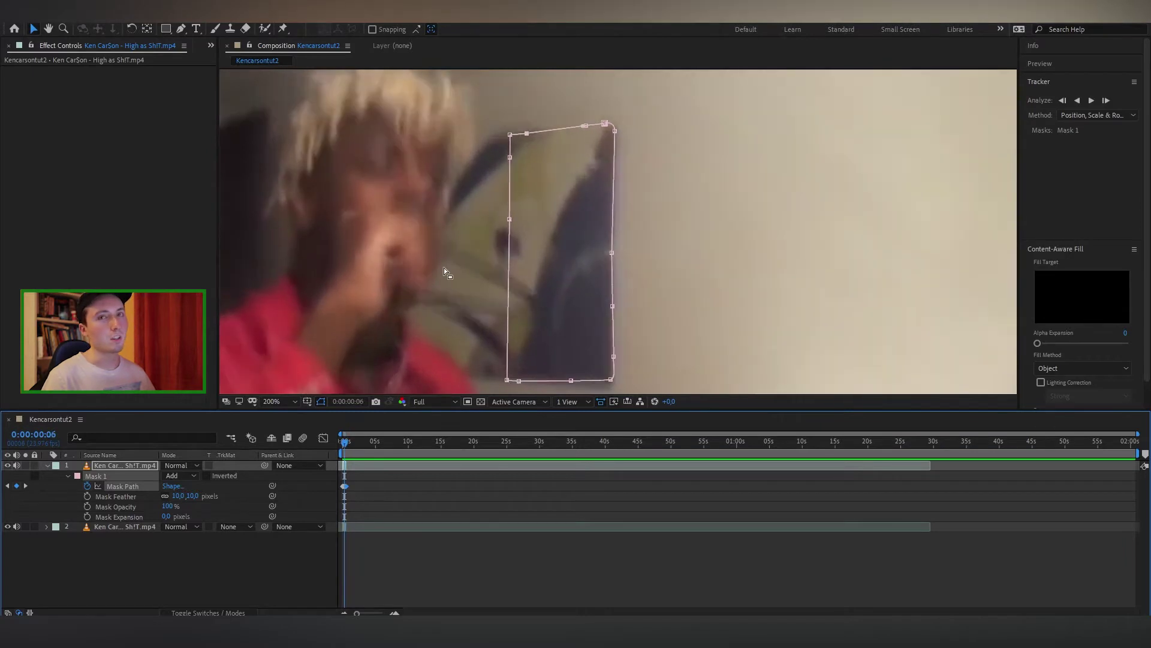
key("Page_Up")
key("Page_Up")
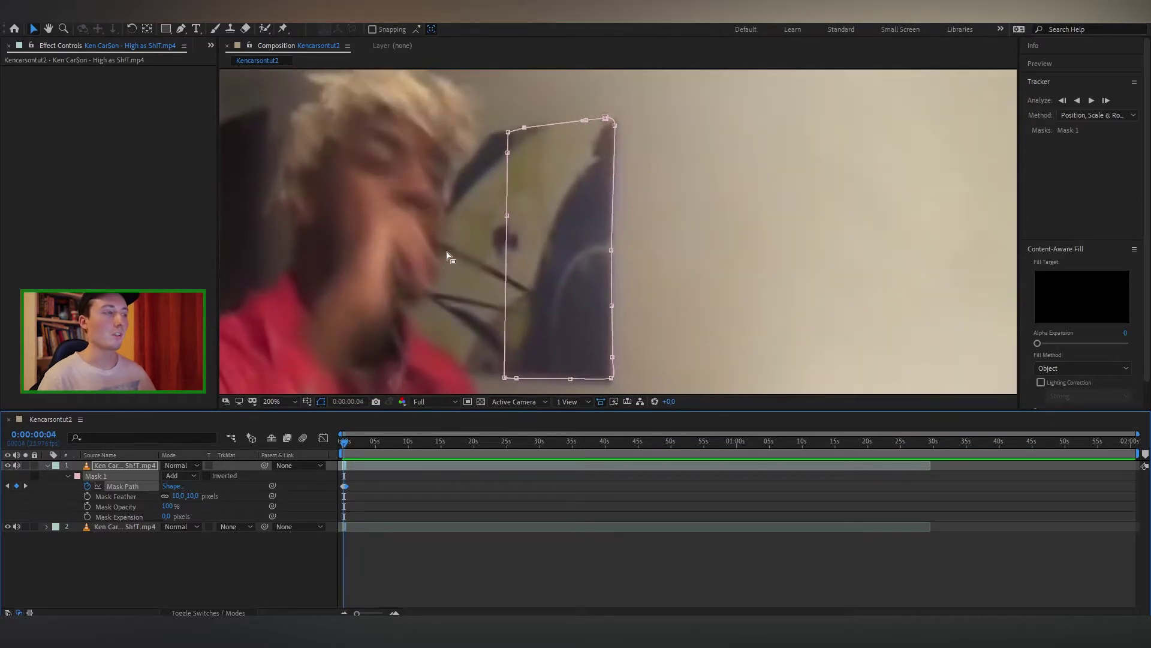
key("Page_Up")
key("Page_Up")
key("Page_Up")
key("Page_Up")
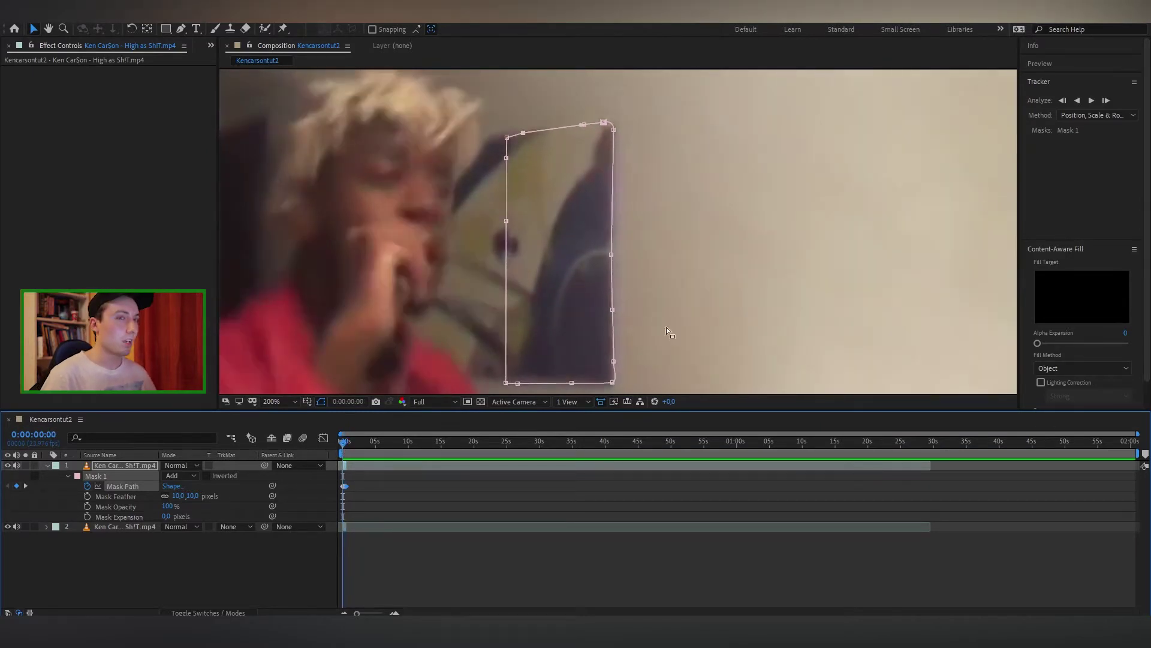
Step: Find the CC Smear effect and apply it to the masked top layer
left_click(1000, 29)
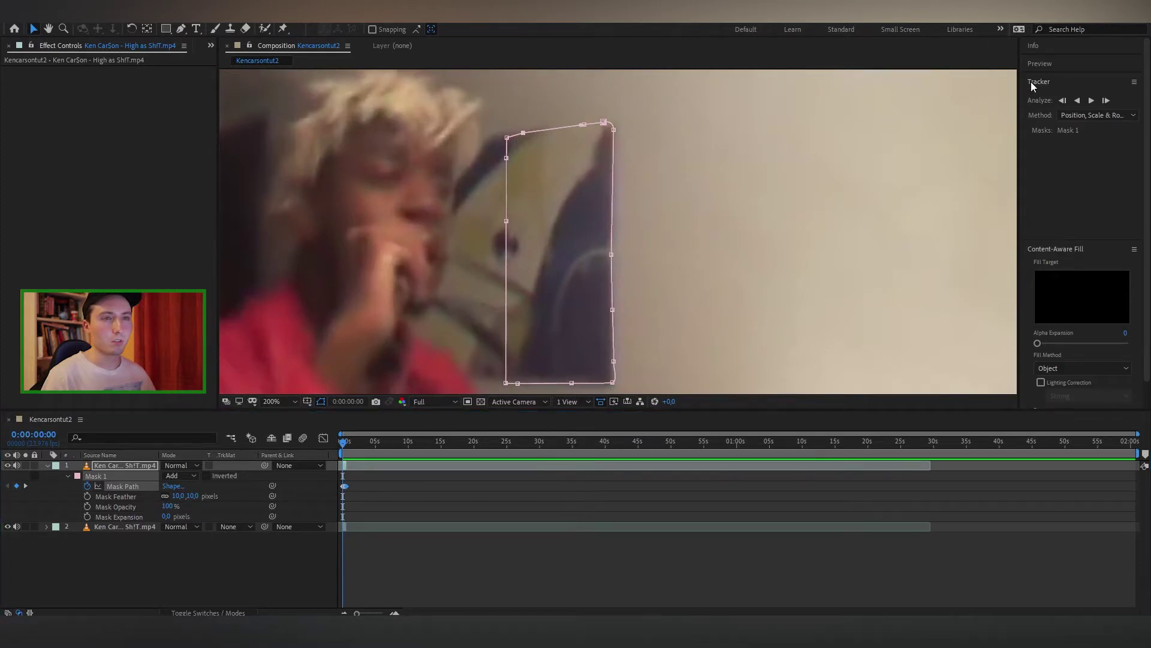
left_click(1034, 99)
left_click(1058, 204)
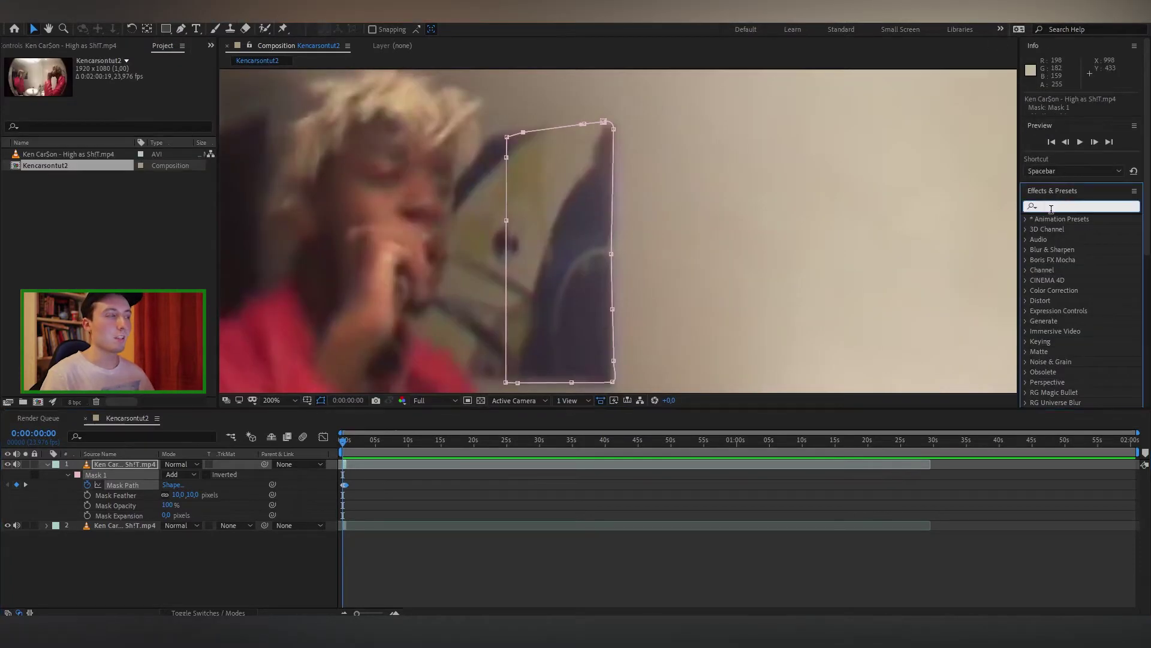
type("cc smear")
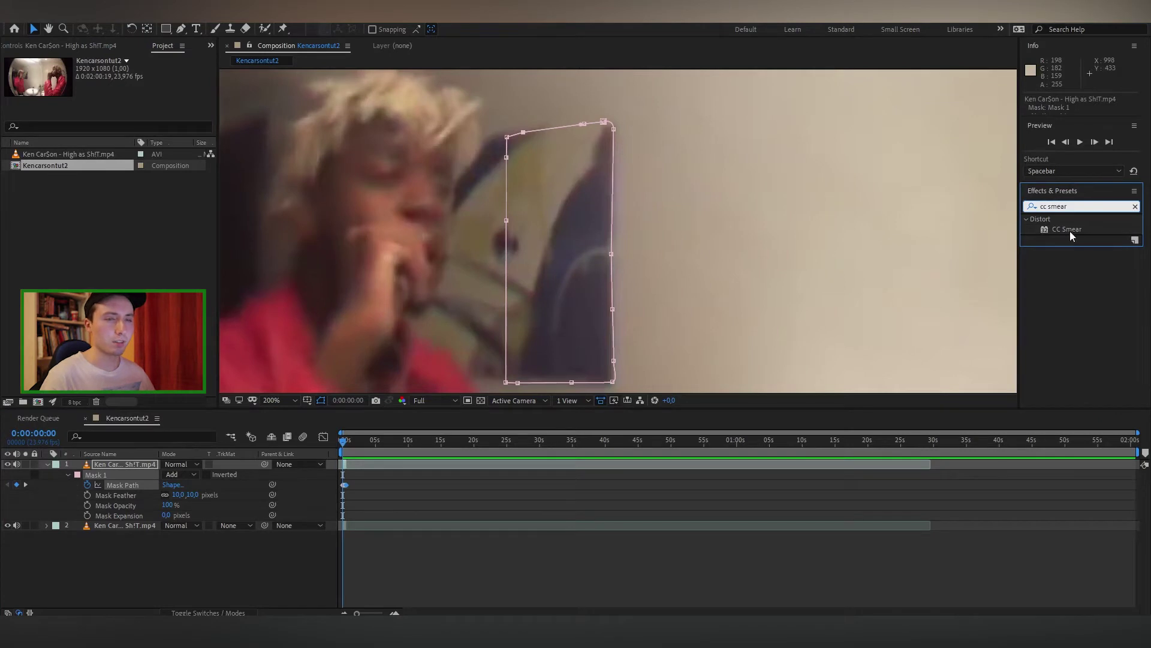
left_click_drag(1067, 229, 146, 467)
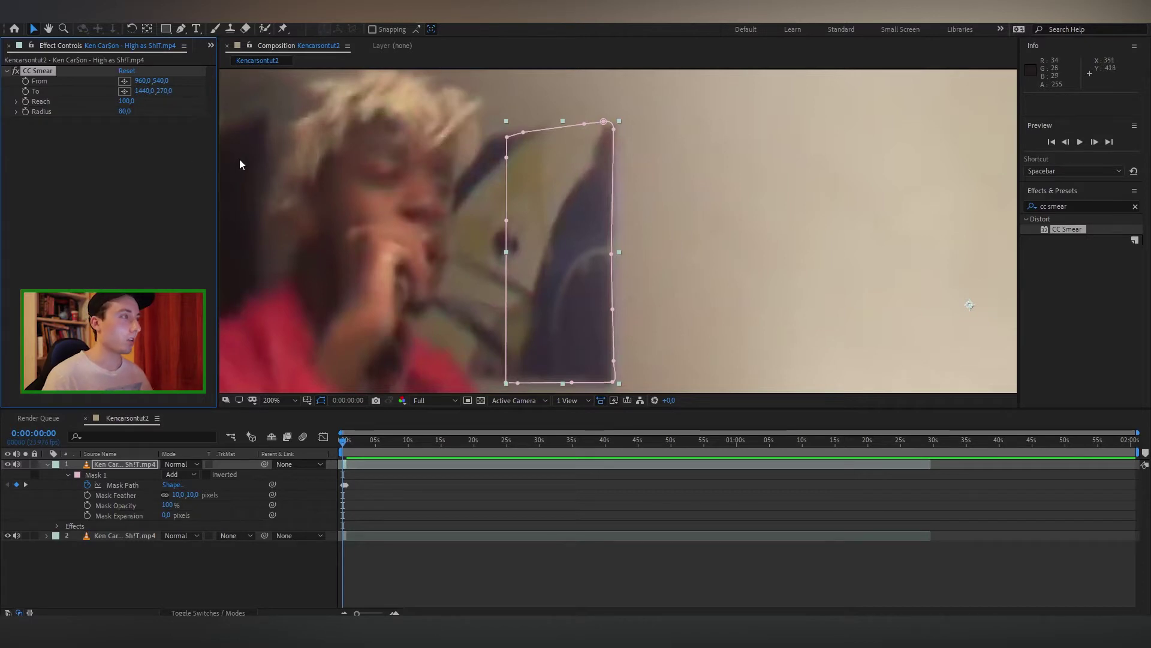
Step: Place CC Smear's From point inside the masked picture near its lower-right corner, at about 635.5, 579.5
left_click(126, 82)
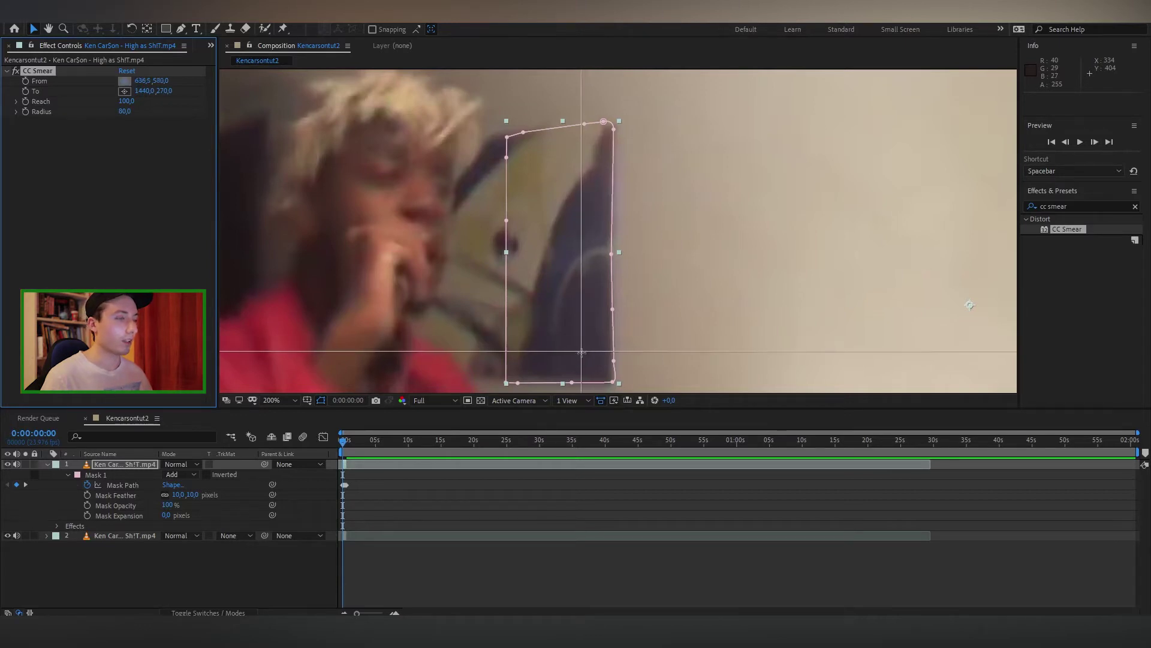
left_click(581, 352)
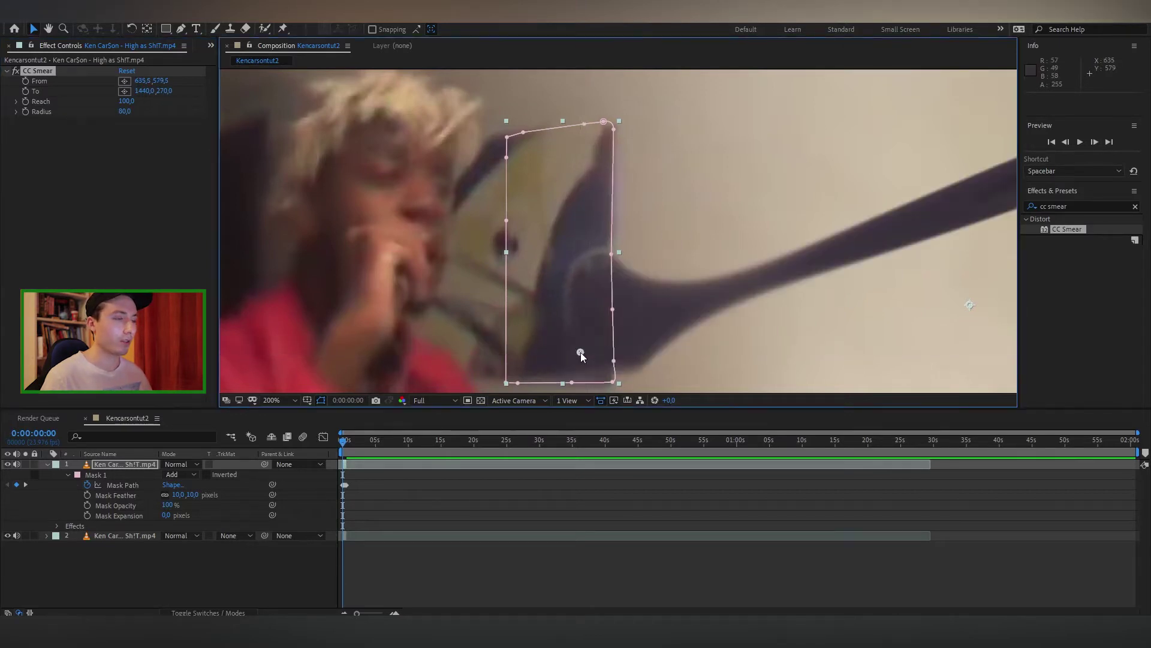
scroll(747, 279, "down", 2)
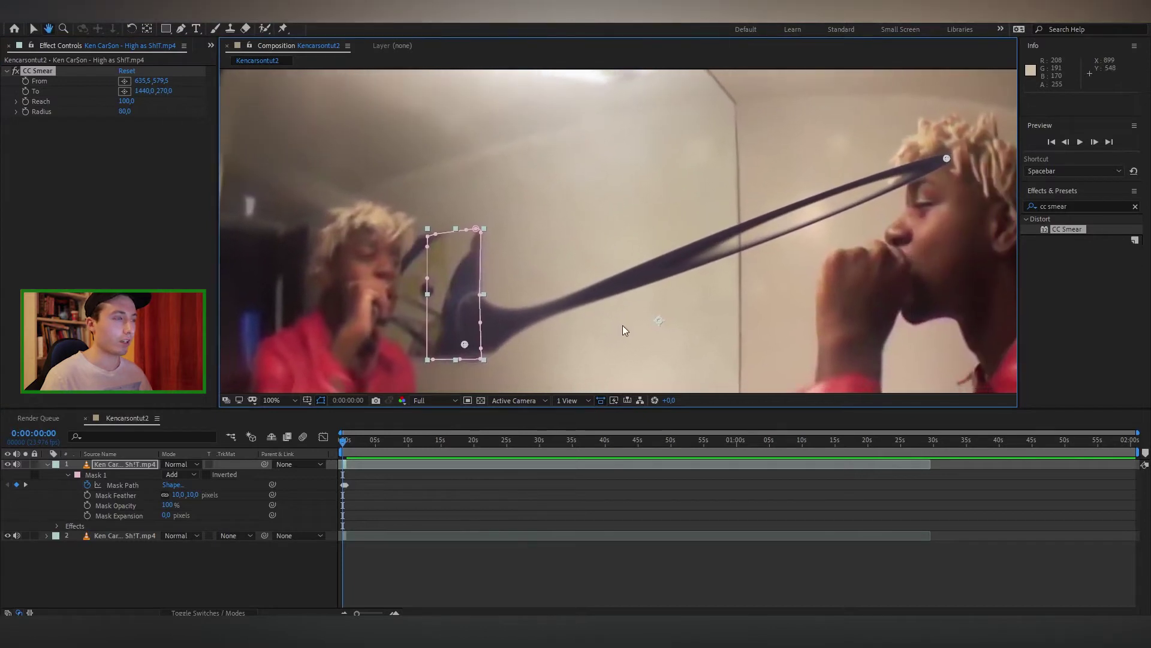
Step: Place CC Smear's To point on the bare wall just right of the masked picture, at about 766, 576
left_click(122, 94)
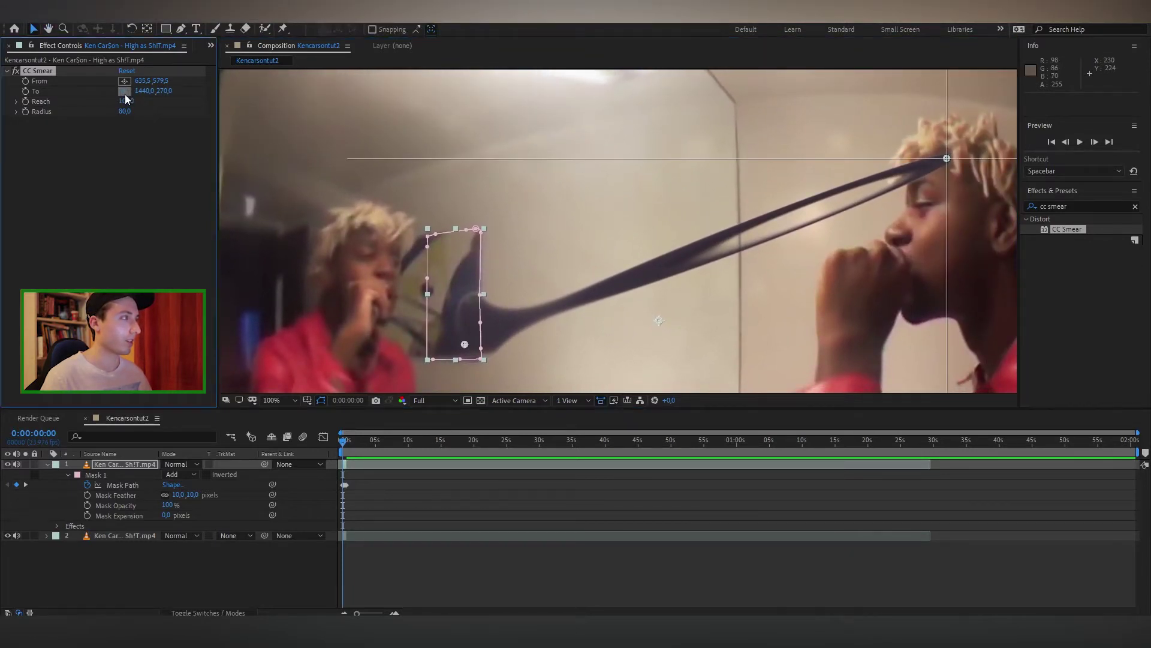
left_click(543, 342)
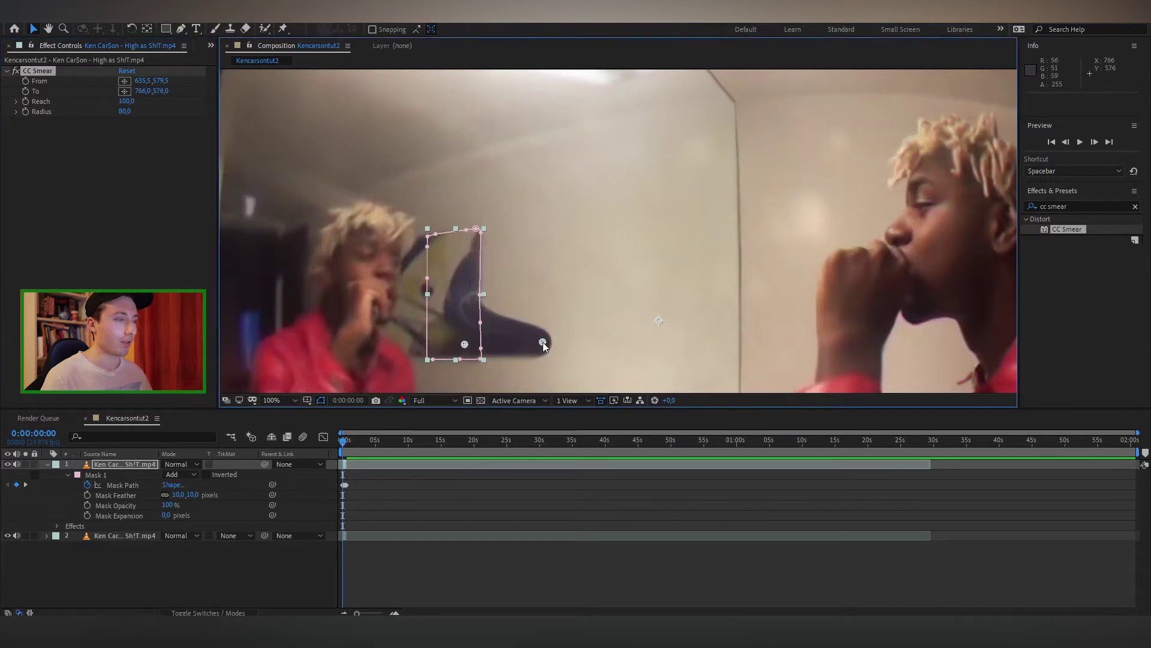
scroll(542, 341, "up", 2)
left_click_drag(542, 341, 657, 172)
left_click_drag(640, 229, 641, 231)
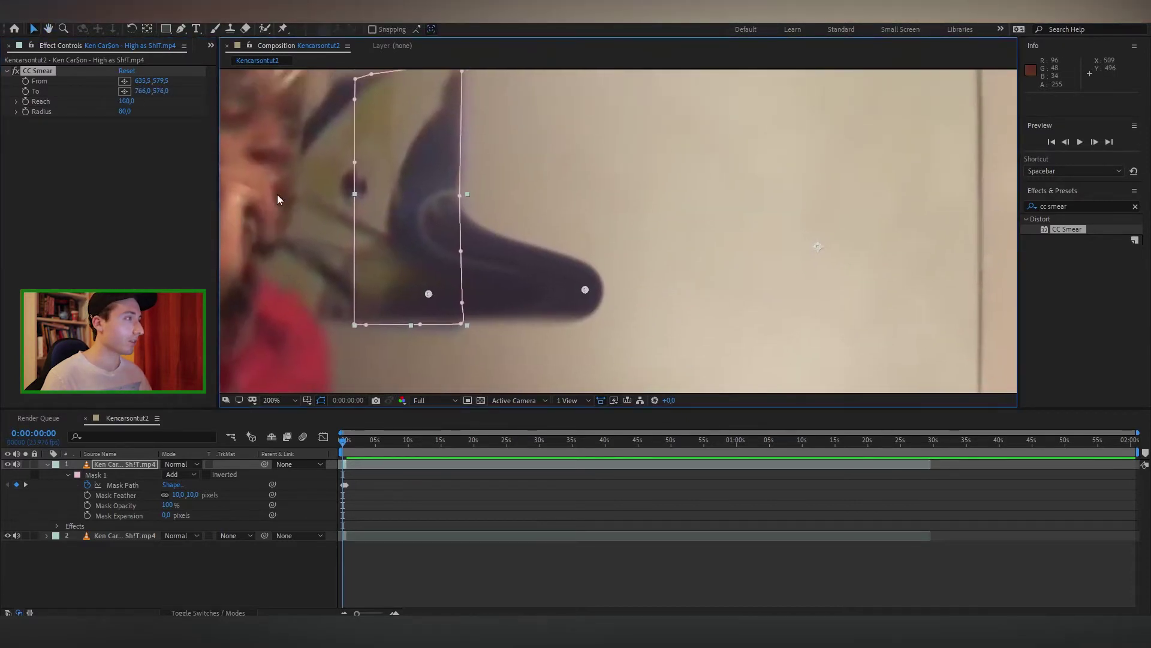
Step: Reduce CC Smear's Radius to 36 and its Reach to 70 to shorten and narrow the smear
left_click_drag(461, 227, 470, 248)
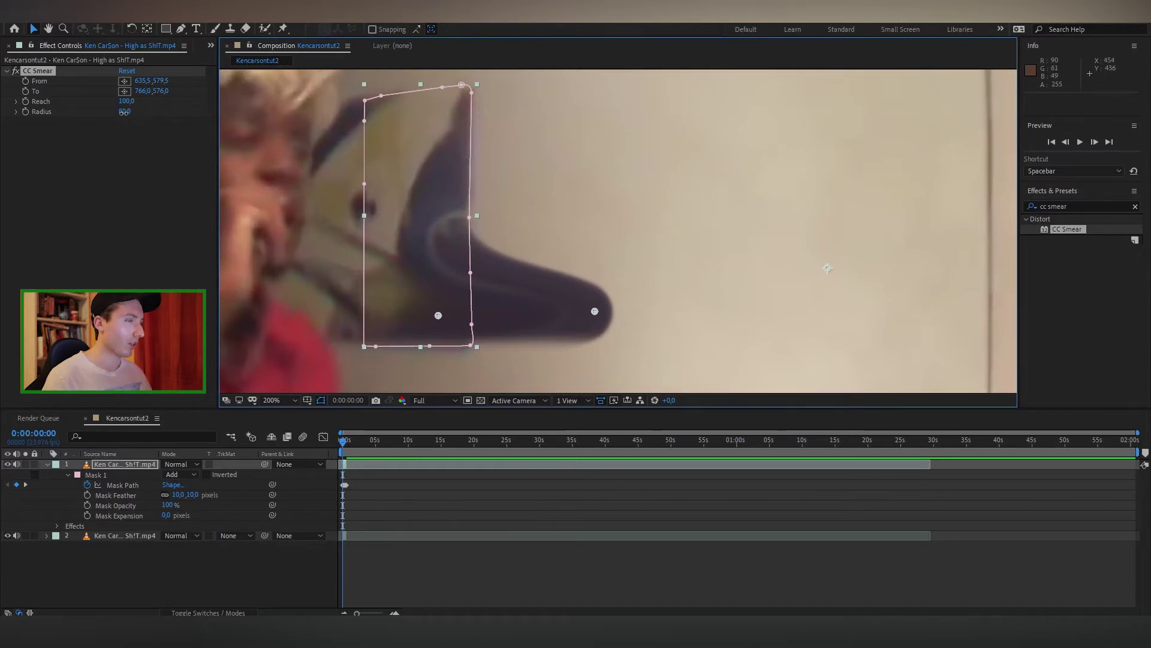
mouse_move(123, 112)
left_mouse_down()
mouse_move(102, 118)
mouse_move(125, 104)
left_mouse_up()
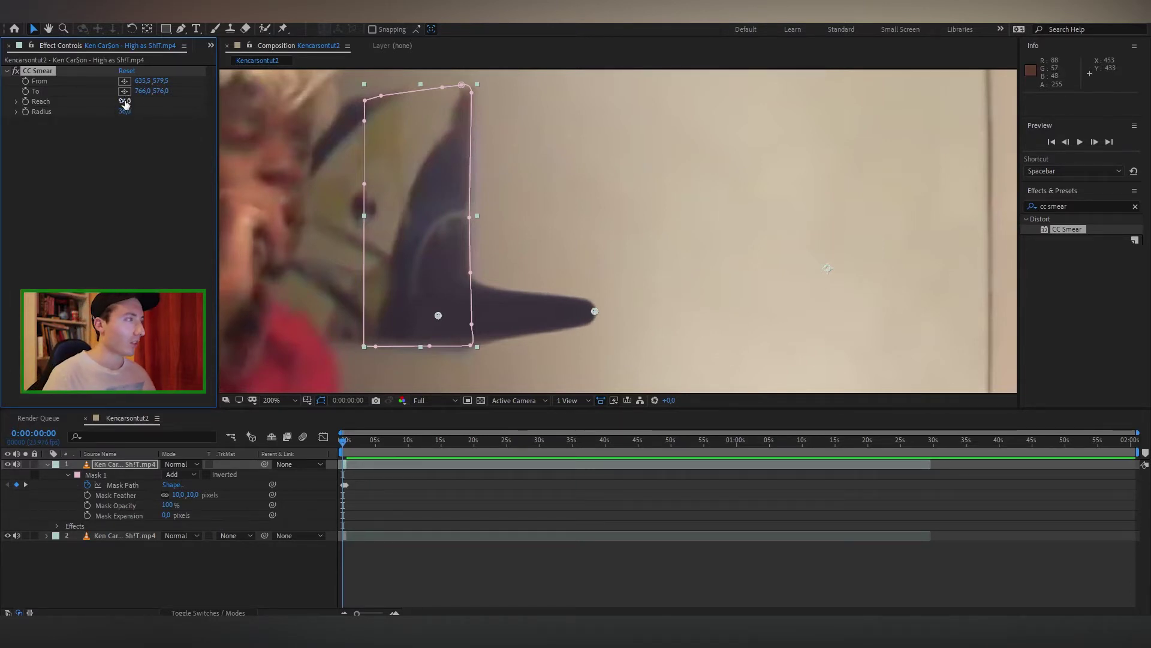
left_click_drag(126, 103, 113, 102)
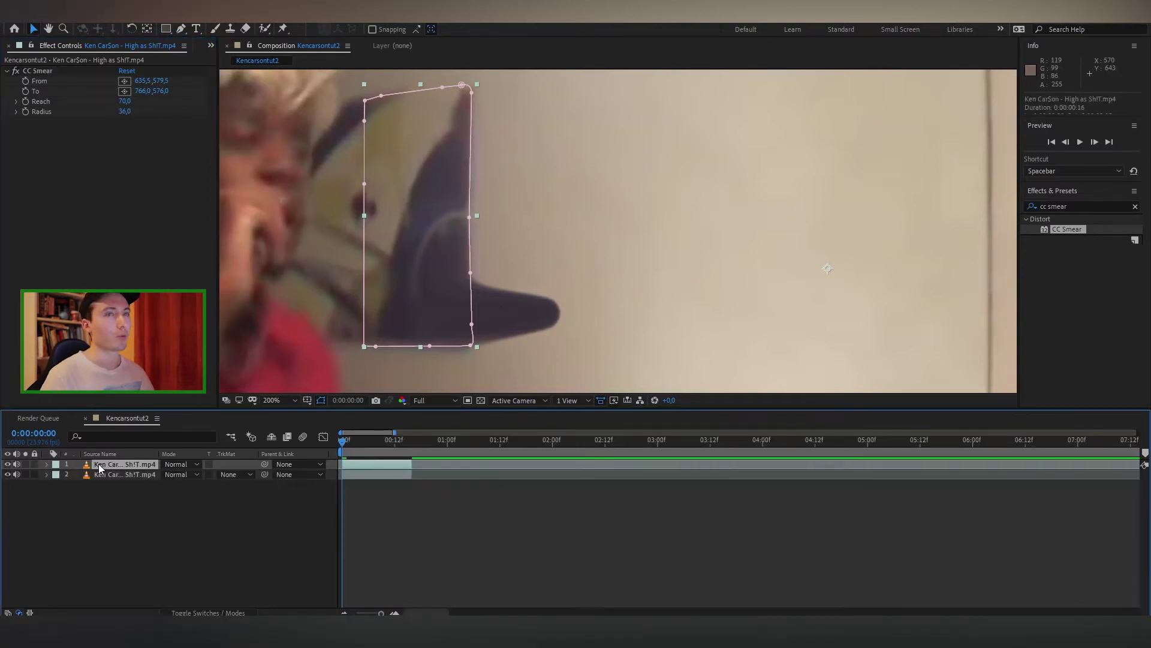
Step: Reveal CC Smear's properties on the top layer and keyframe Reach at 10 on the clip's first frame
key("ctrl+shift+a")
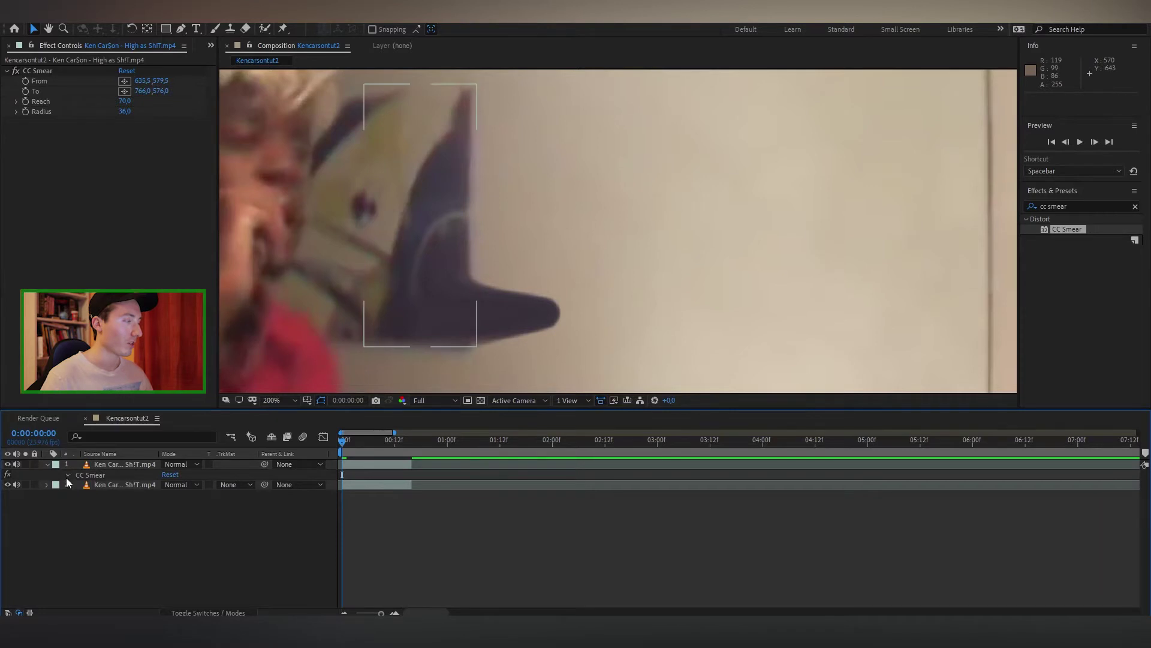
left_click(66, 475)
mouse_move(350, 441)
left_mouse_down()
mouse_move(401, 447)
mouse_move(343, 449)
left_mouse_up()
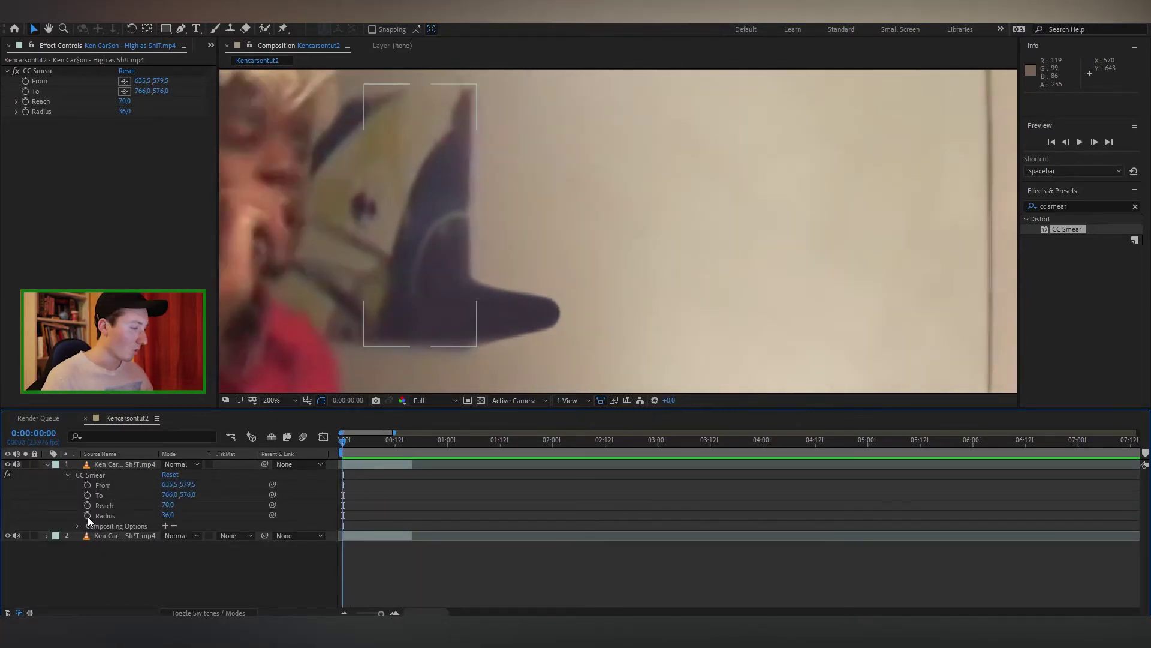
left_click(87, 505)
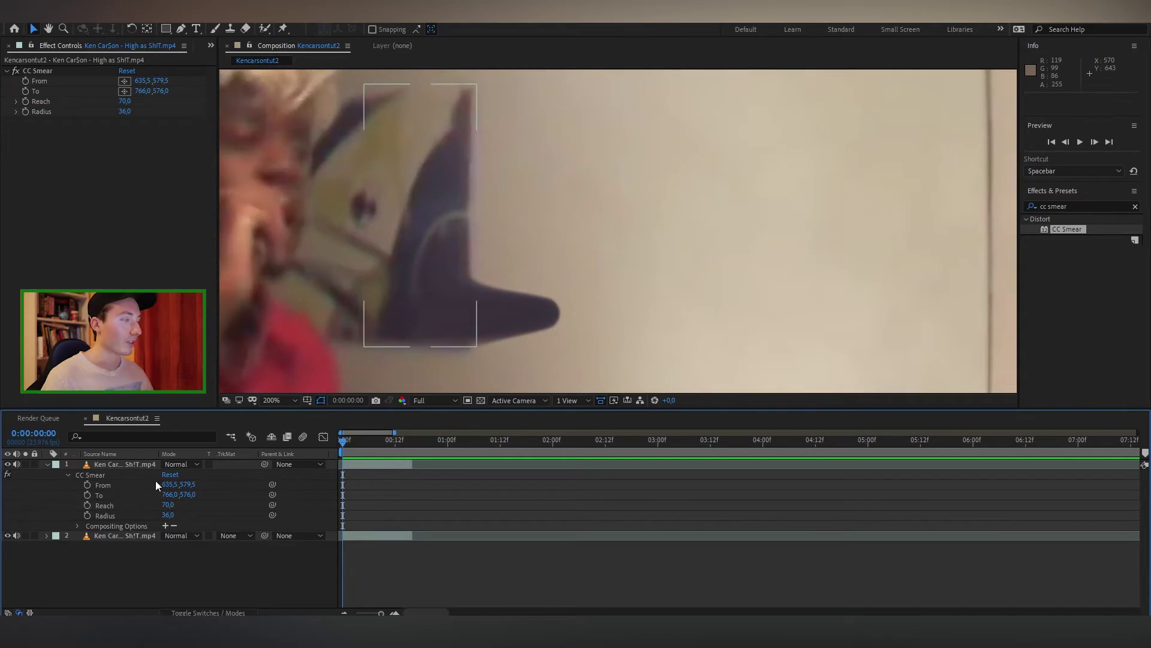
key("ctrl+z")
left_click(86, 506)
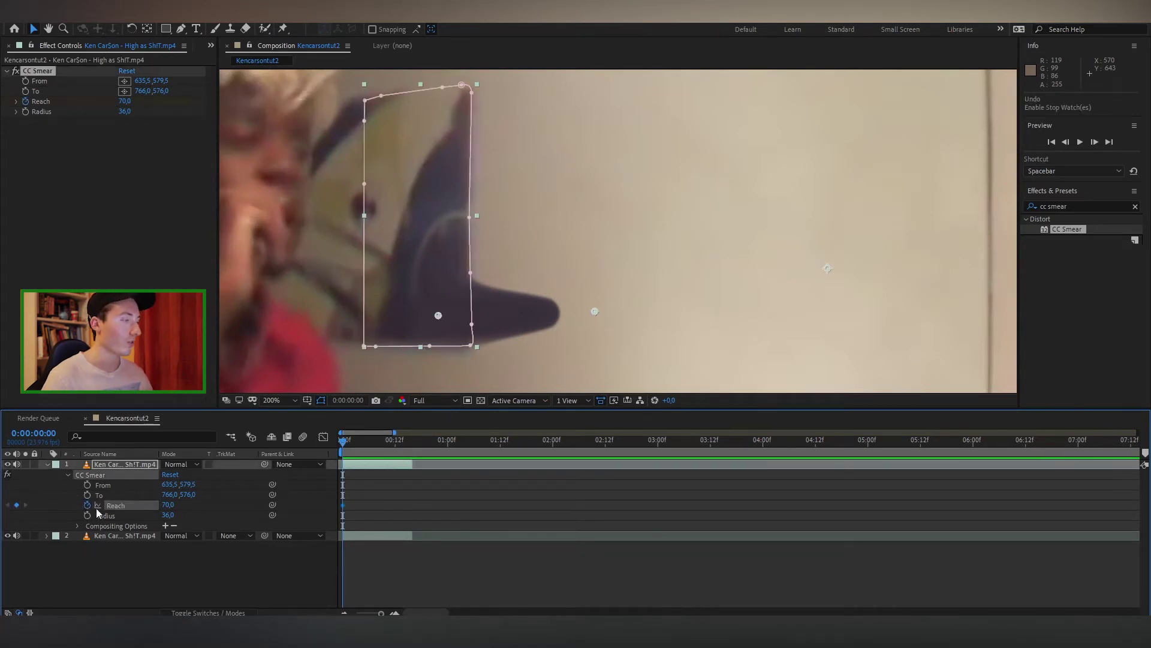
left_click_drag(170, 509, 137, 508)
left_click(170, 502)
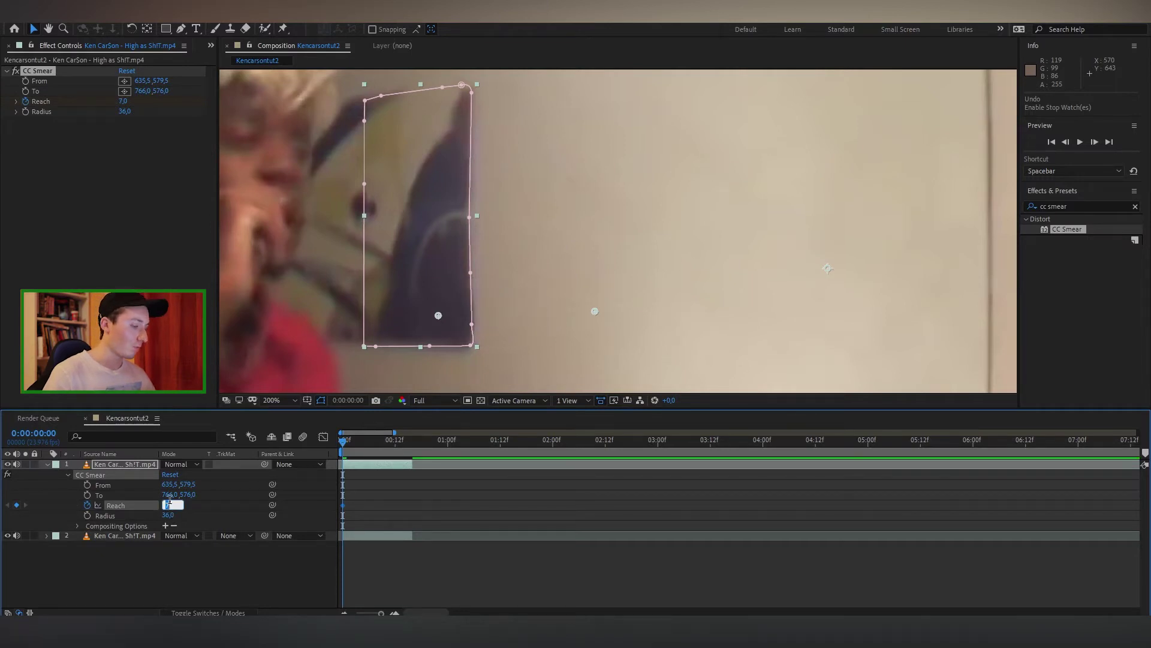
type("10")
key("Return")
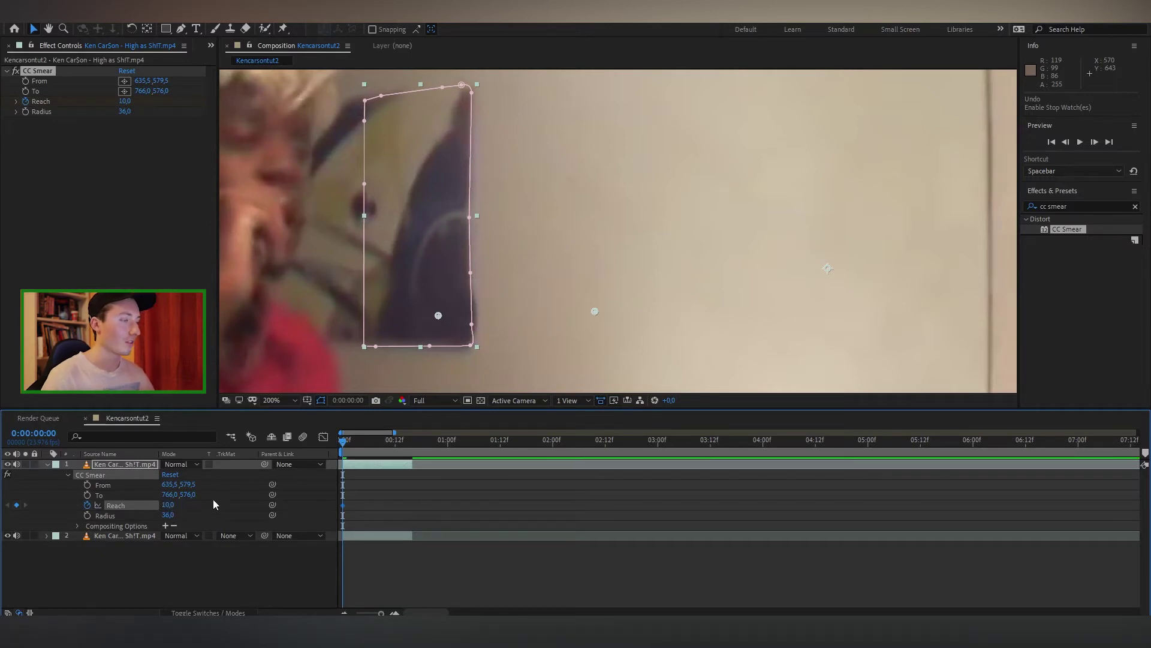
Step: Keyframe CC Smear's Reach at 70 on frame 9 and at 26 on frame 15
left_click_drag(357, 448, 384, 448)
left_click_drag(168, 506, 202, 511)
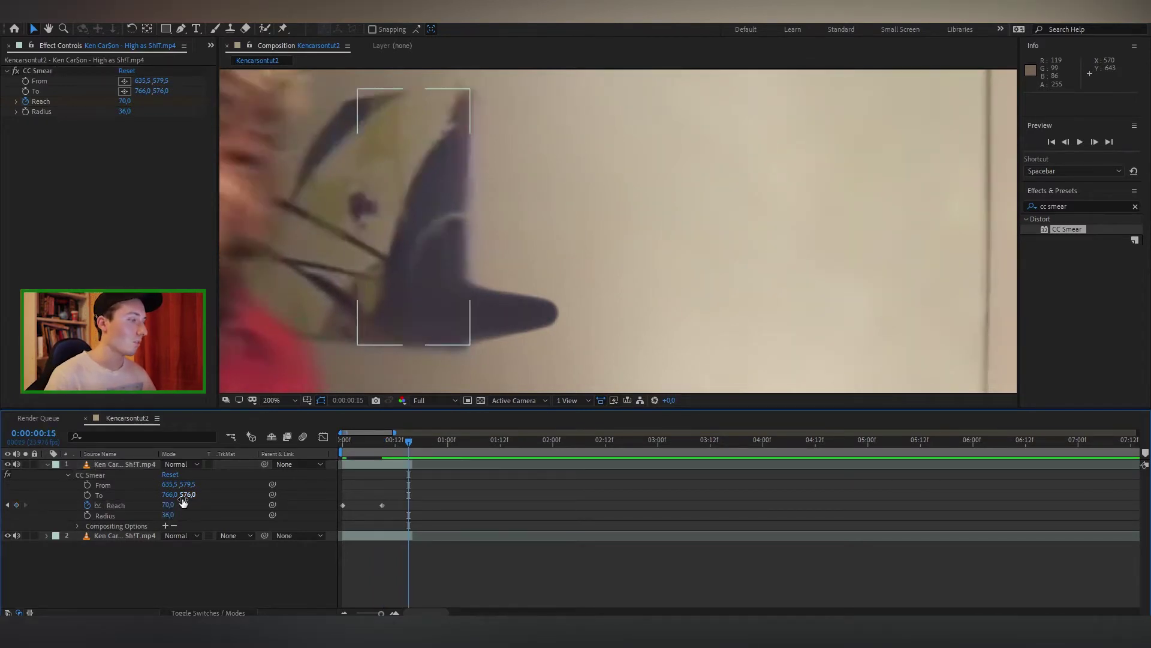
left_click_drag(167, 506, 142, 505)
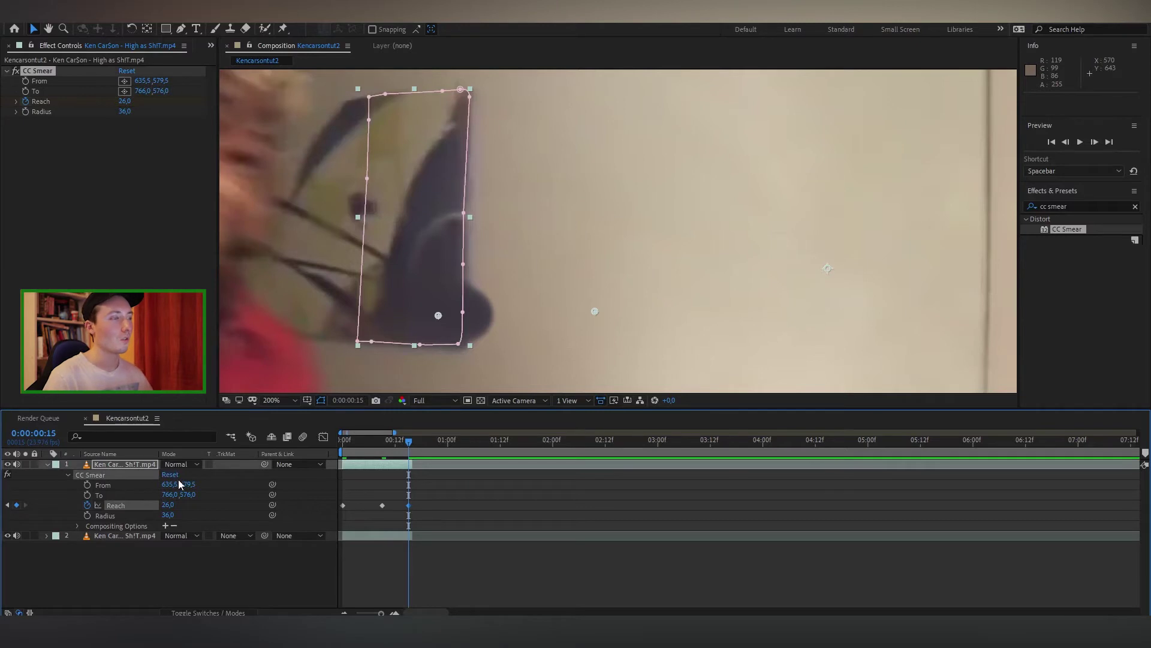
mouse_move(368, 440)
left_mouse_down()
mouse_move(350, 453)
mouse_move(410, 447)
mouse_move(382, 445)
left_mouse_up()
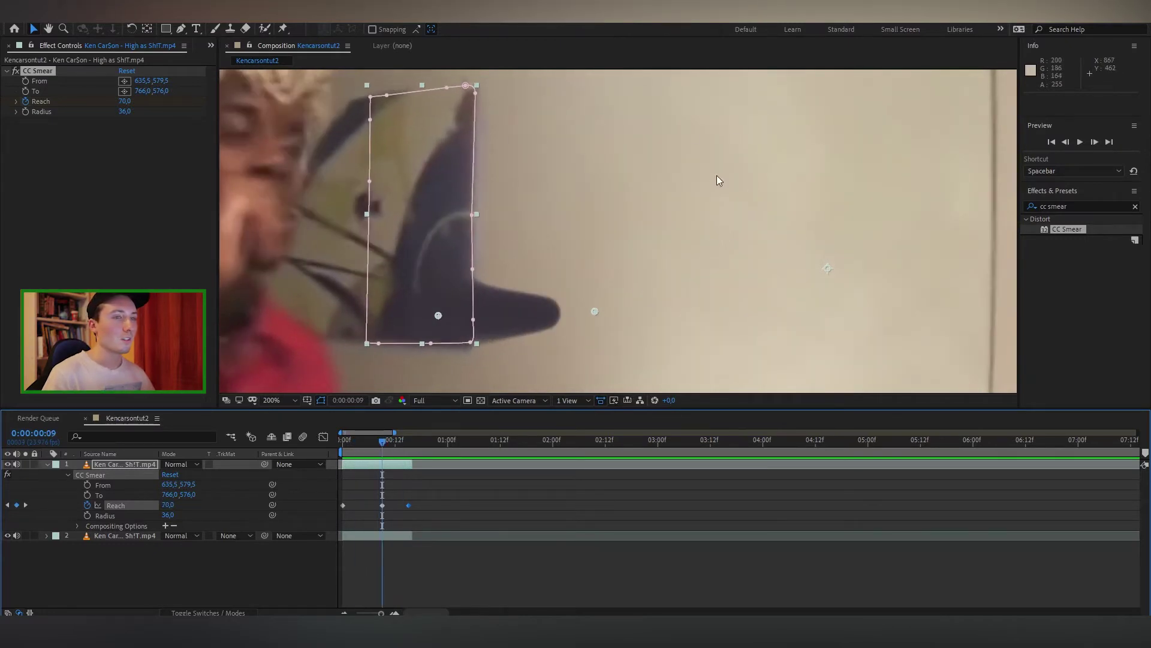
Step: Add a second CC Smear to the top layer and place its From point in the picture's upper part, at about 635, 419.5
left_click_drag(1067, 230, 129, 466)
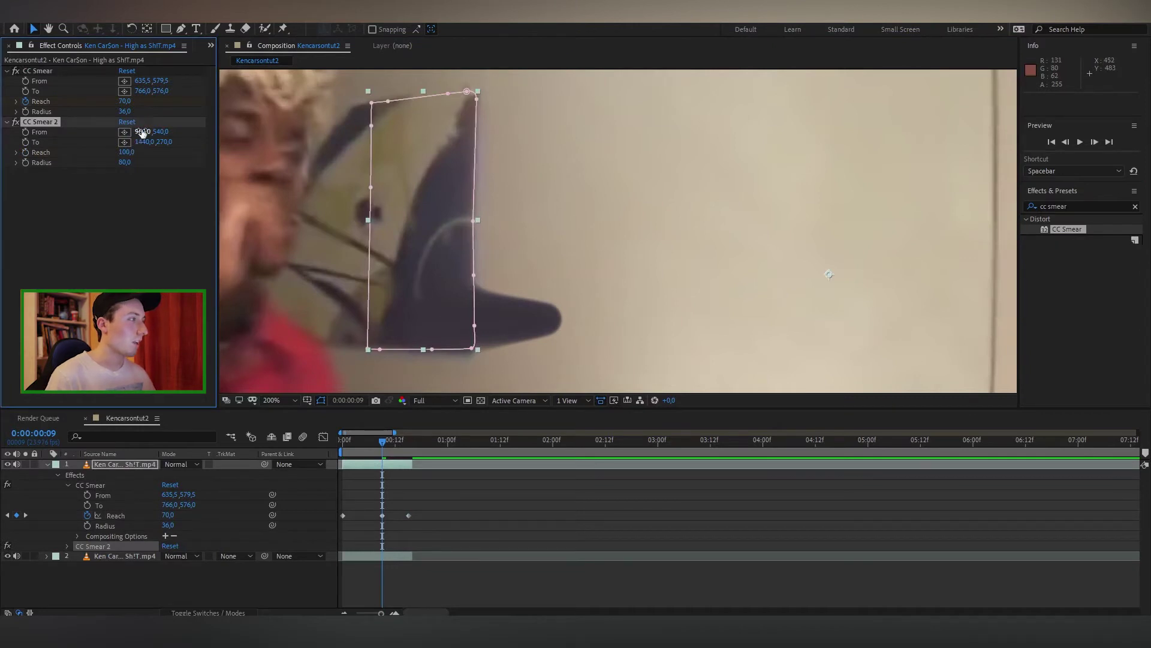
key("Home")
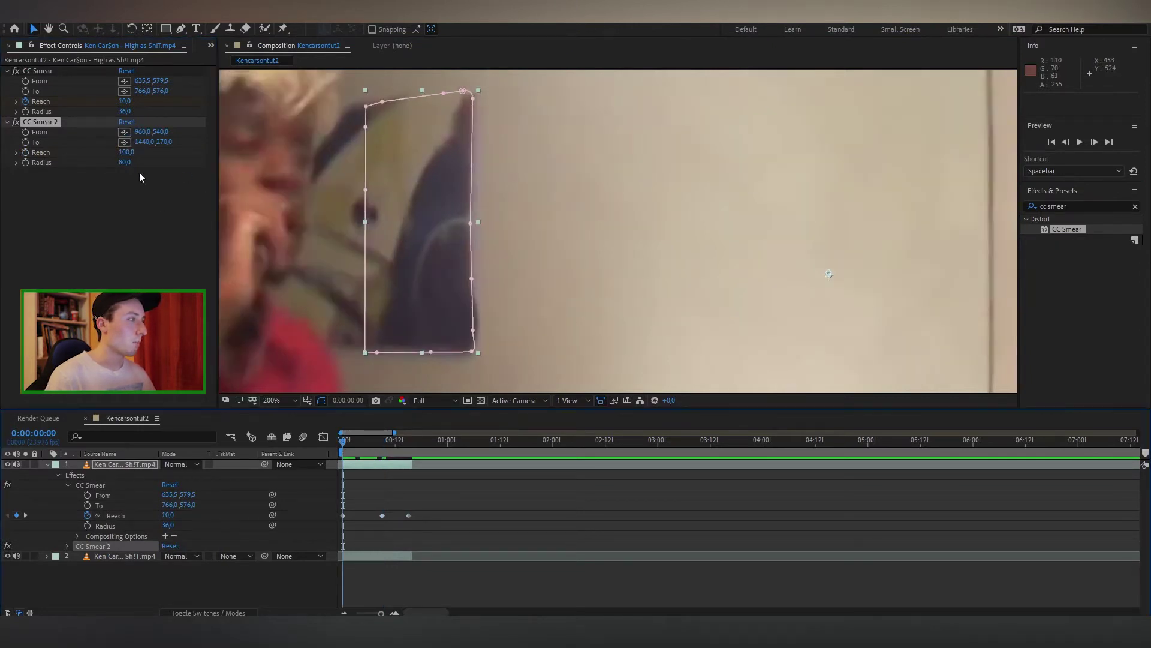
left_click(124, 132)
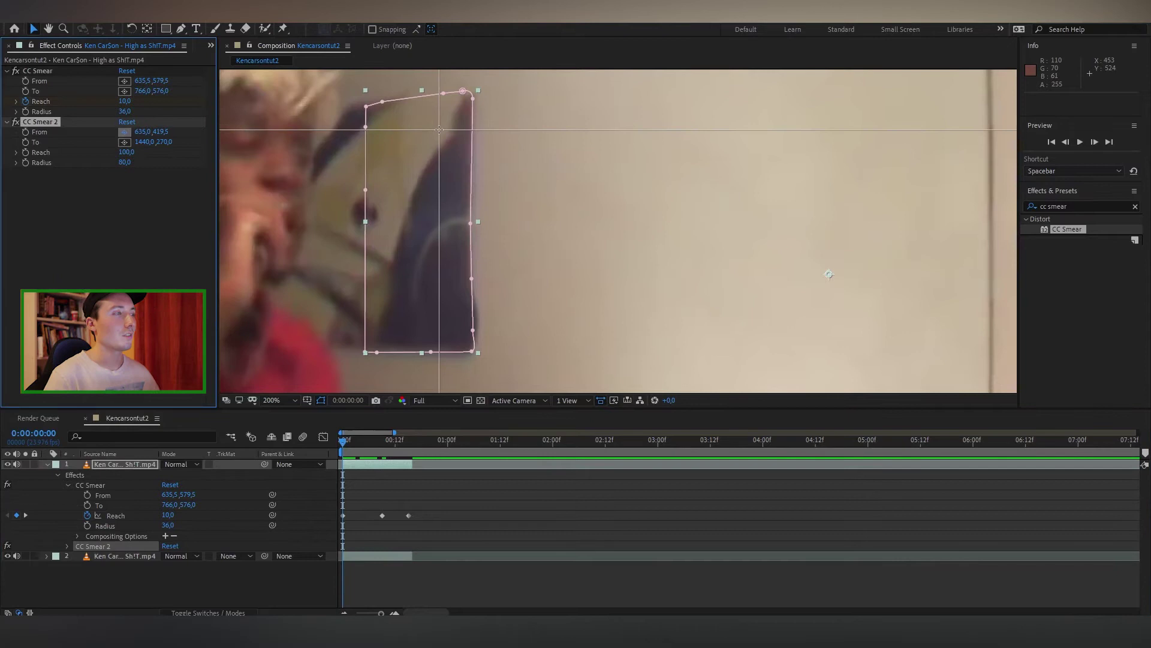
left_click(439, 130)
Step: Place the second CC Smear's To point on the wall just right of the picture's upper part, at about 748, 415
scroll(516, 135, "down", 1)
left_click_drag(597, 138, 543, 183)
left_click(124, 143)
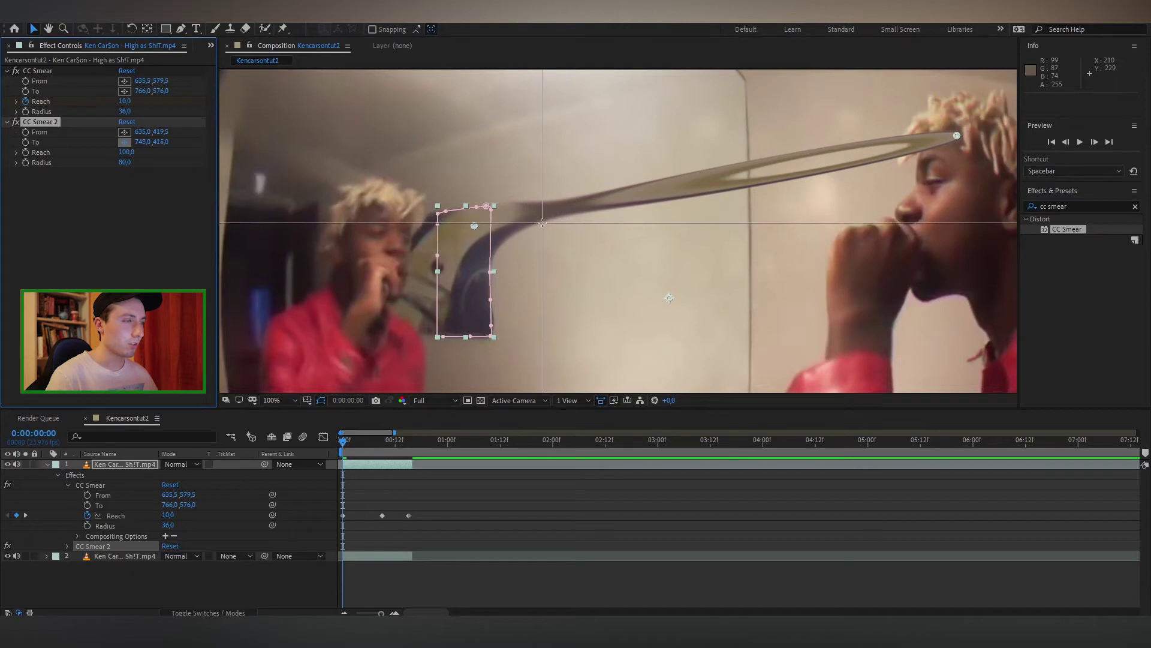
left_click(542, 223)
scroll(540, 219, "up", 2)
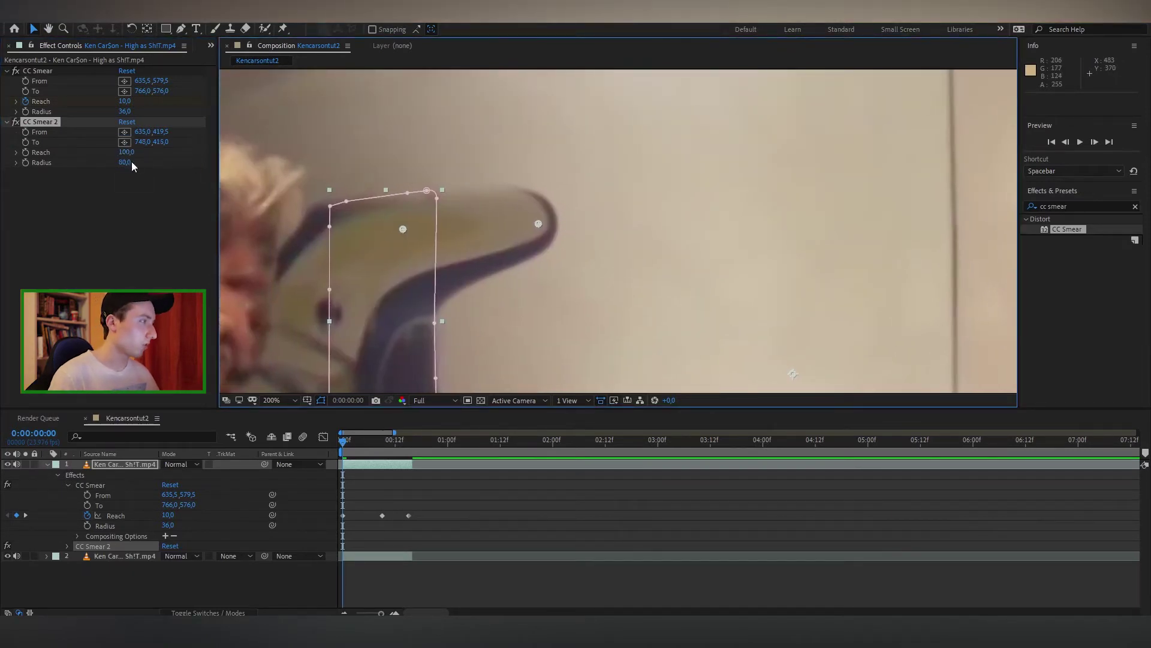
Step: Set the second CC Smear's Reach to 82 and Radius to 19, and the first CC Smear's Radius to 28
mouse_move(127, 163)
left_mouse_down()
mouse_move(108, 163)
mouse_move(120, 151)
left_mouse_up()
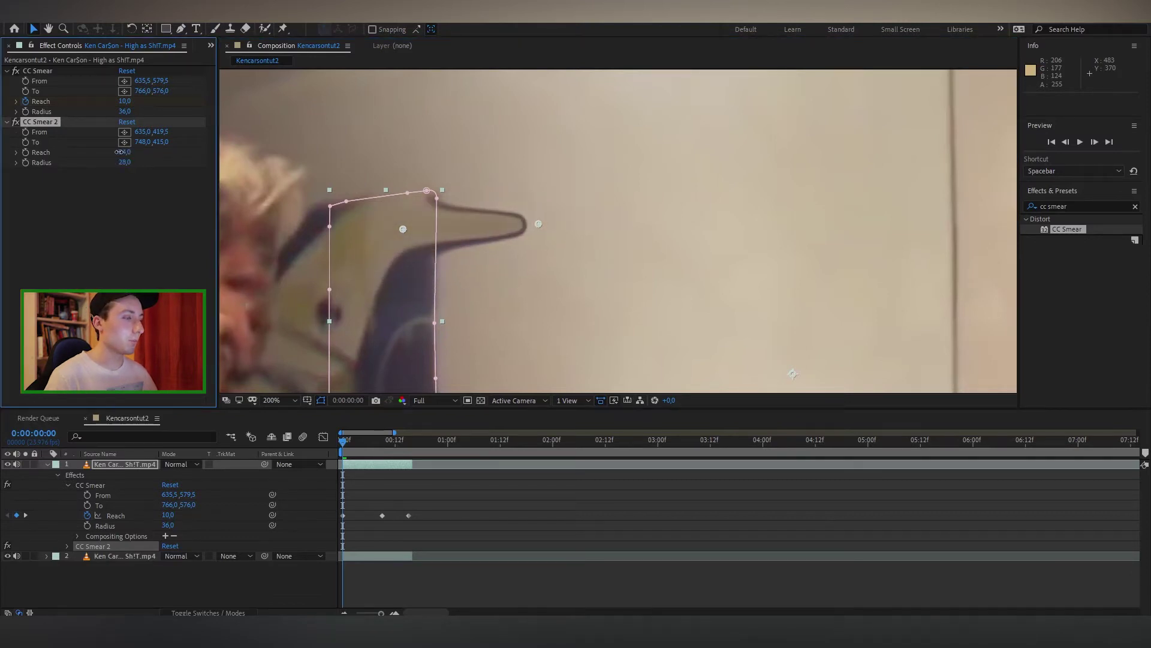
left_click_drag(374, 445, 384, 446)
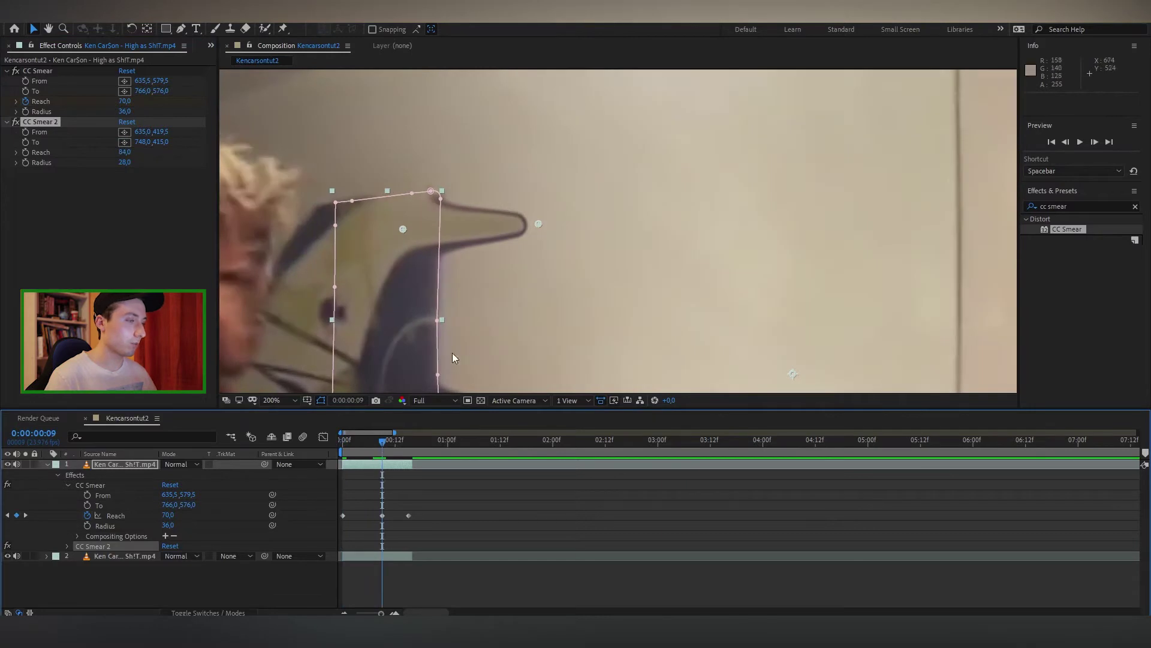
scroll(452, 358, "down", 4)
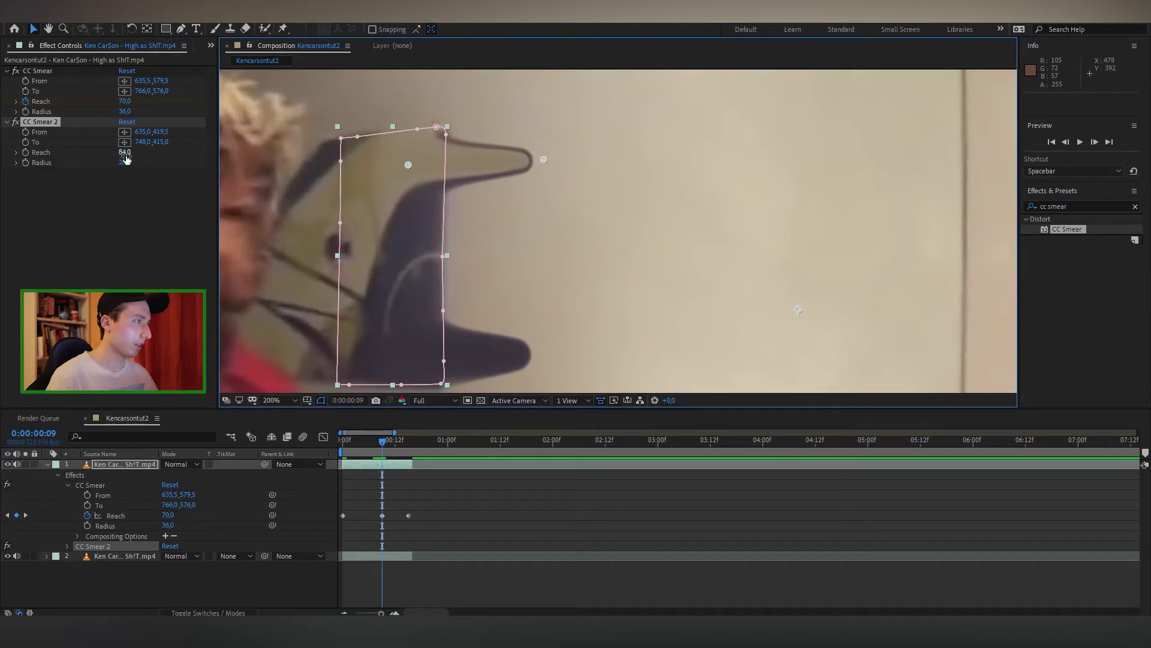
left_click_drag(126, 157, 129, 155)
left_click_drag(124, 152, 120, 165)
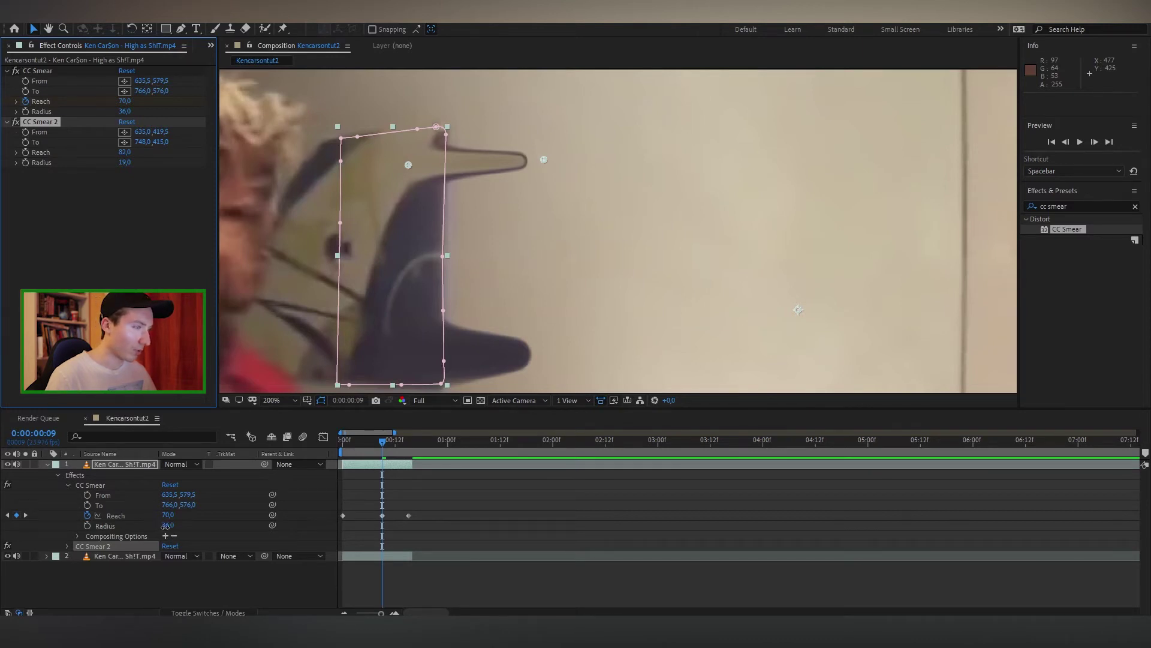
left_click_drag(165, 526, 161, 526)
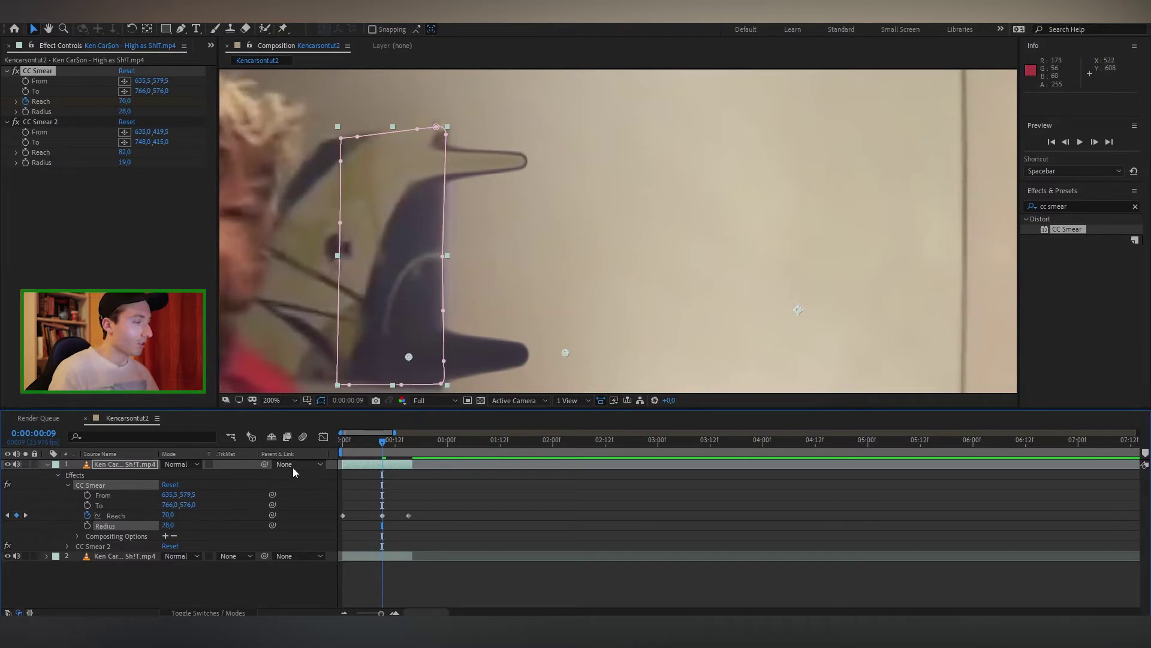
Step: Keyframe the second CC Smear's Reach at 10 on the clip's first frame
left_click_drag(378, 445, 340, 458)
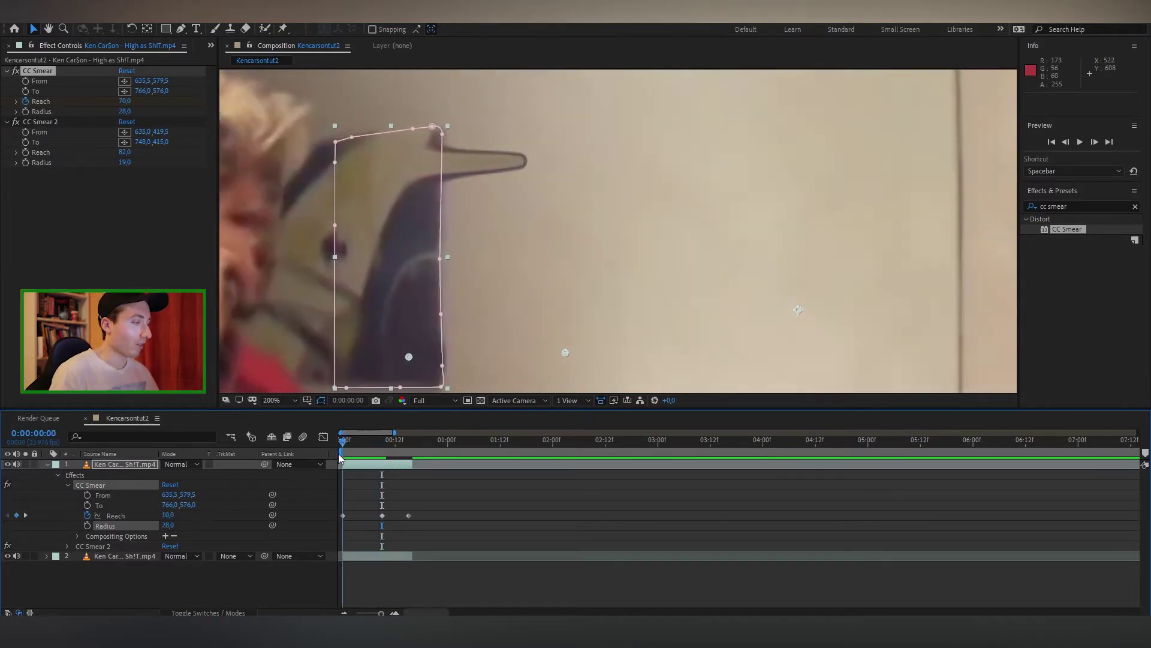
left_click(130, 517)
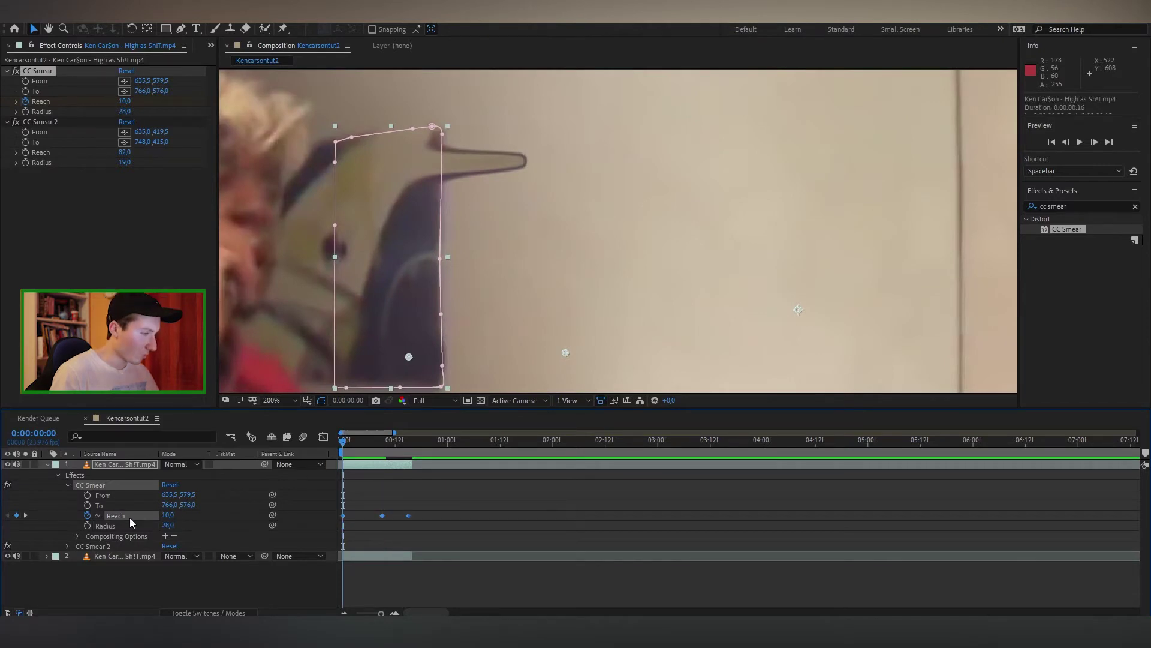
left_click(67, 546)
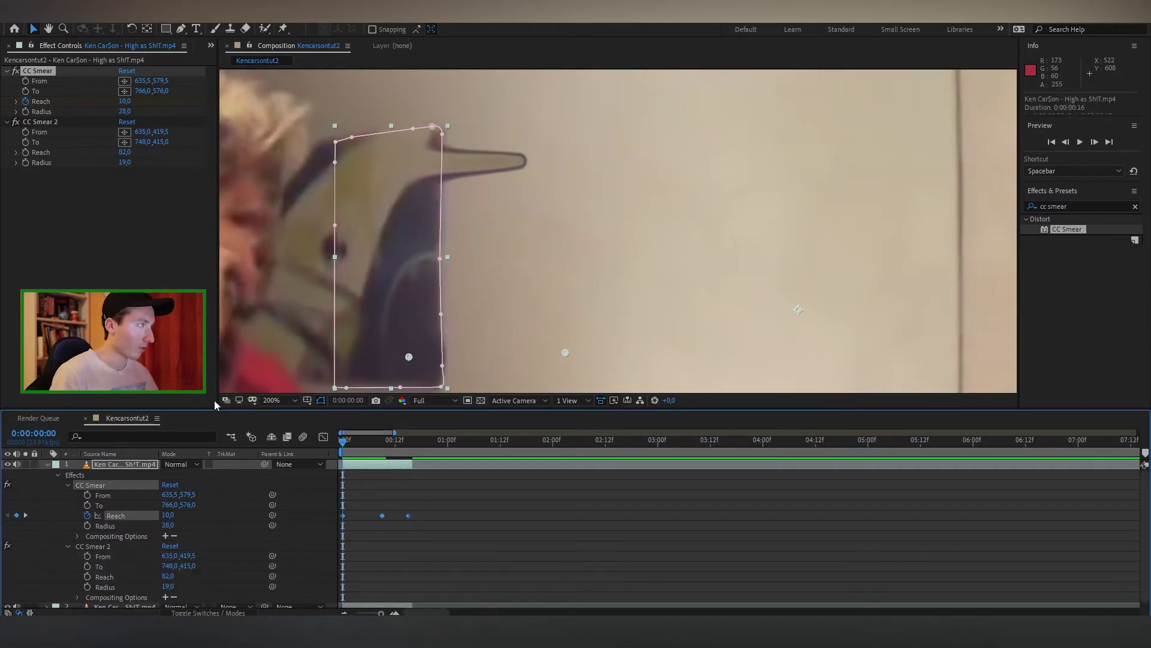
left_click(26, 153)
left_click(125, 152)
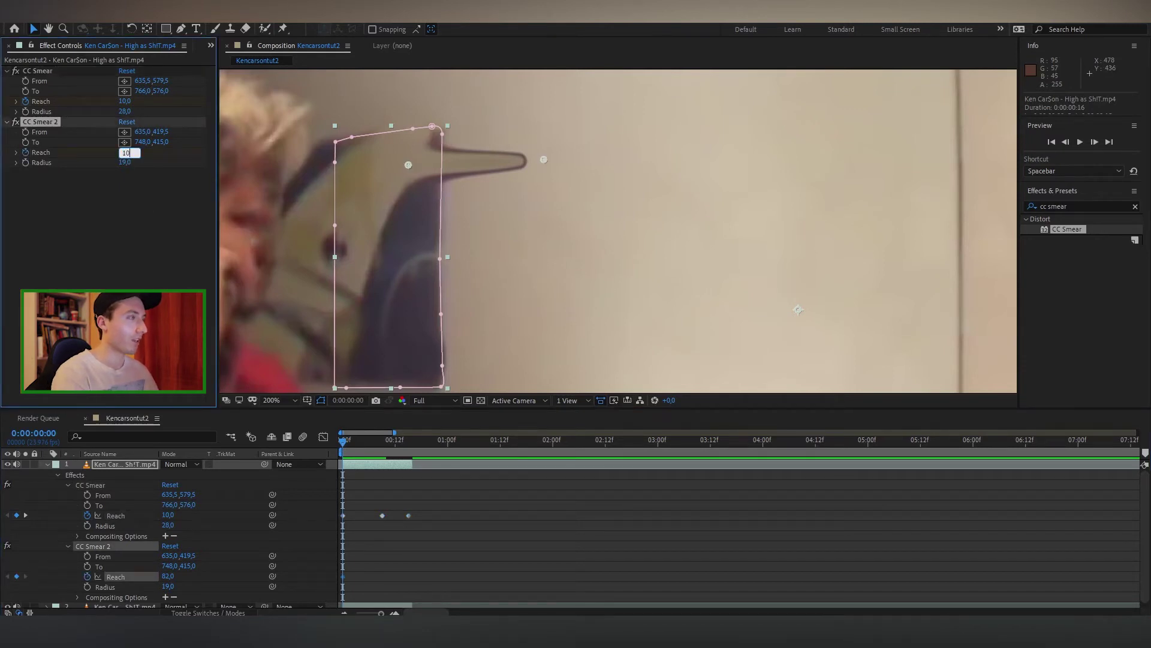
key("Return")
Step: Keyframe the second CC Smear's Reach at 76 on frame 9 and at 20 on frame 15
left_click_drag(344, 443, 384, 448)
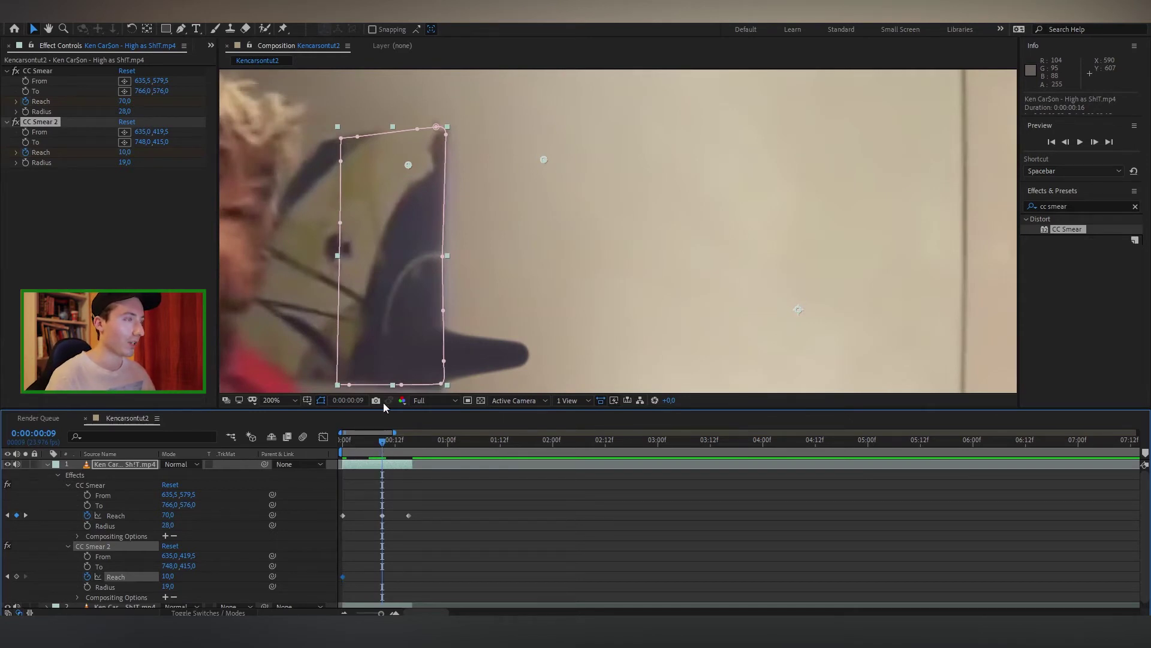
left_click_drag(128, 155, 167, 153)
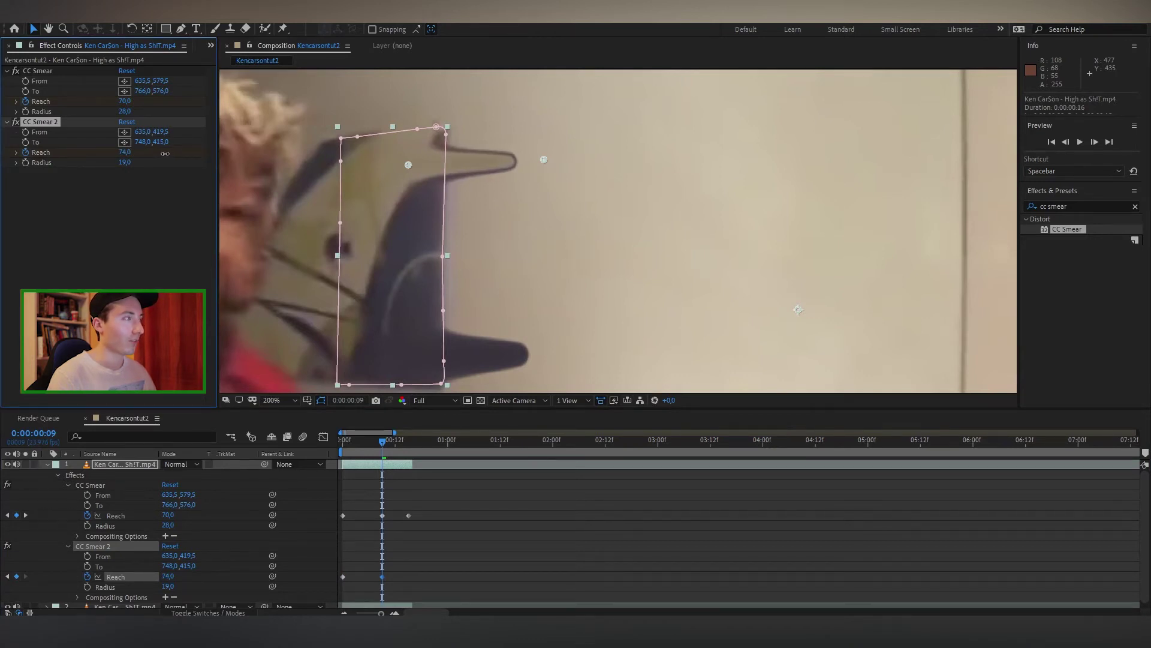
left_click_drag(165, 154, 166, 153)
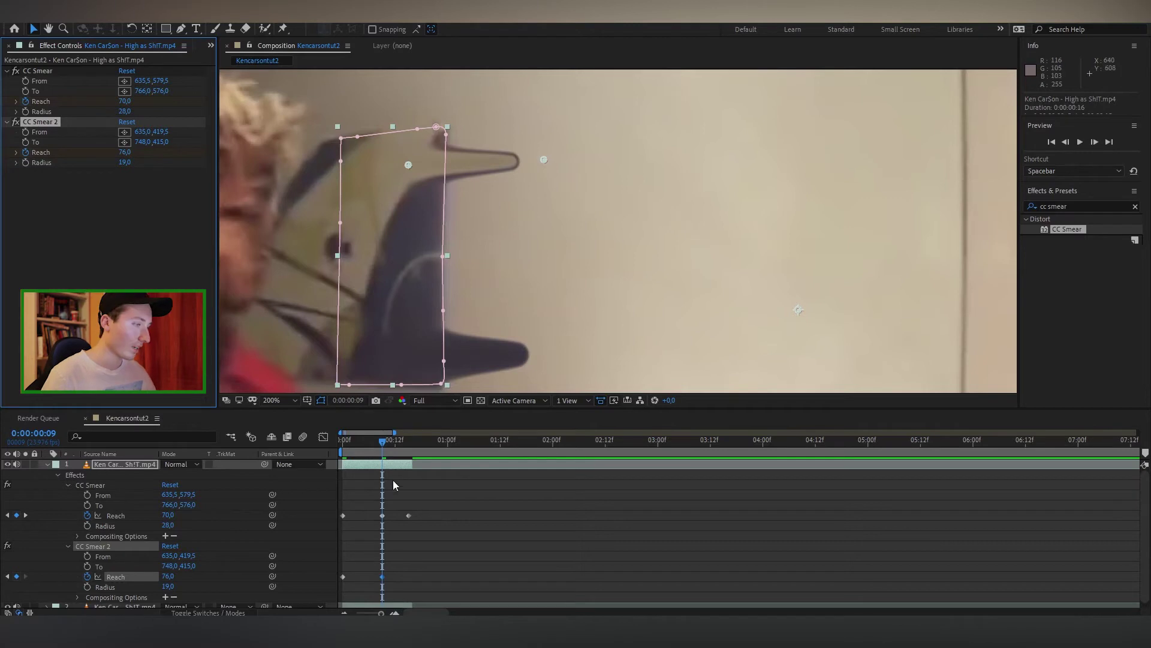
left_click_drag(383, 445, 408, 449)
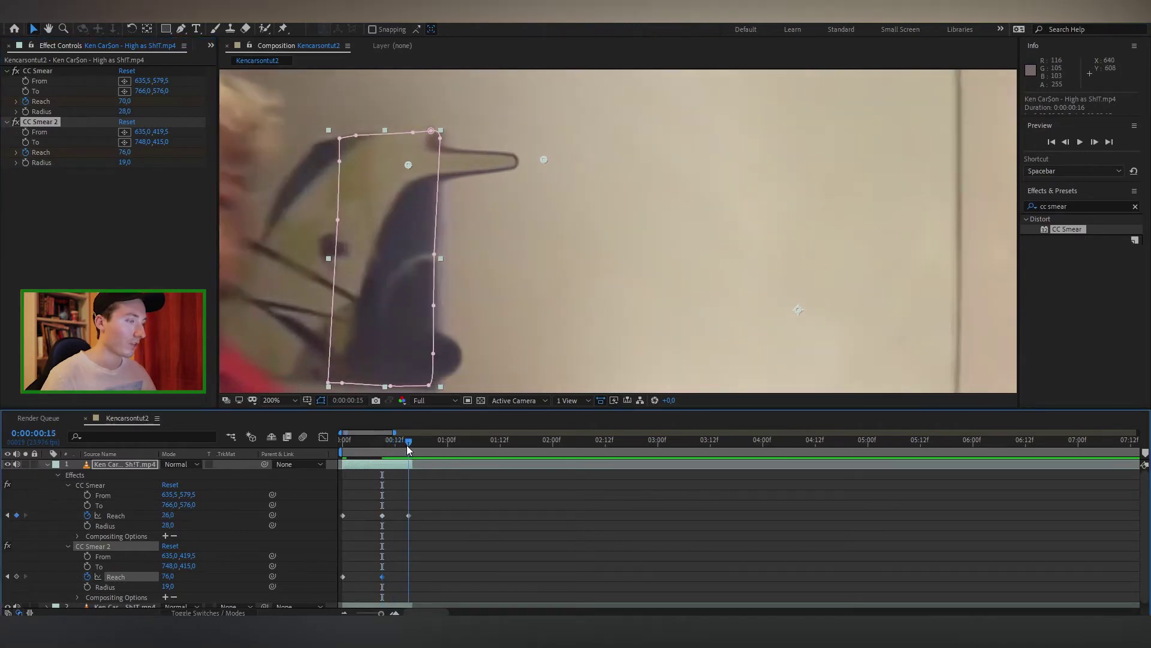
left_click_drag(124, 152, 96, 156)
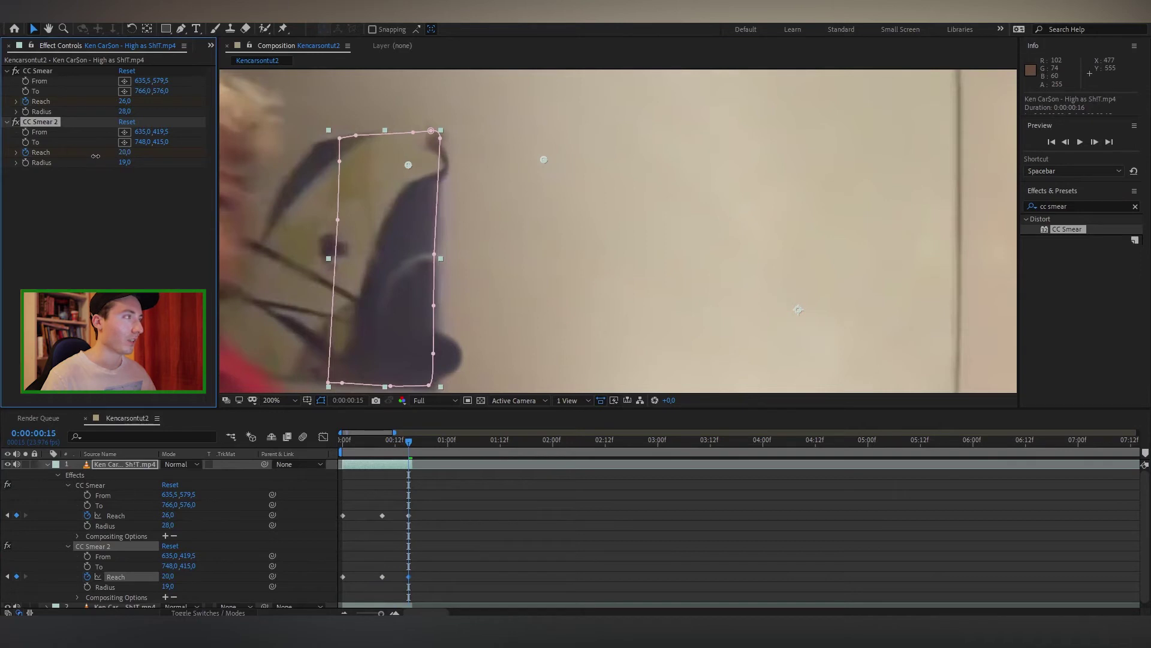
Step: On frame 9, add a third CC Smear to the masked clip and place its From point inside the picture's right edge at about 640, 496
mouse_move(408, 449)
left_mouse_down()
mouse_move(344, 450)
mouse_move(387, 451)
left_mouse_up()
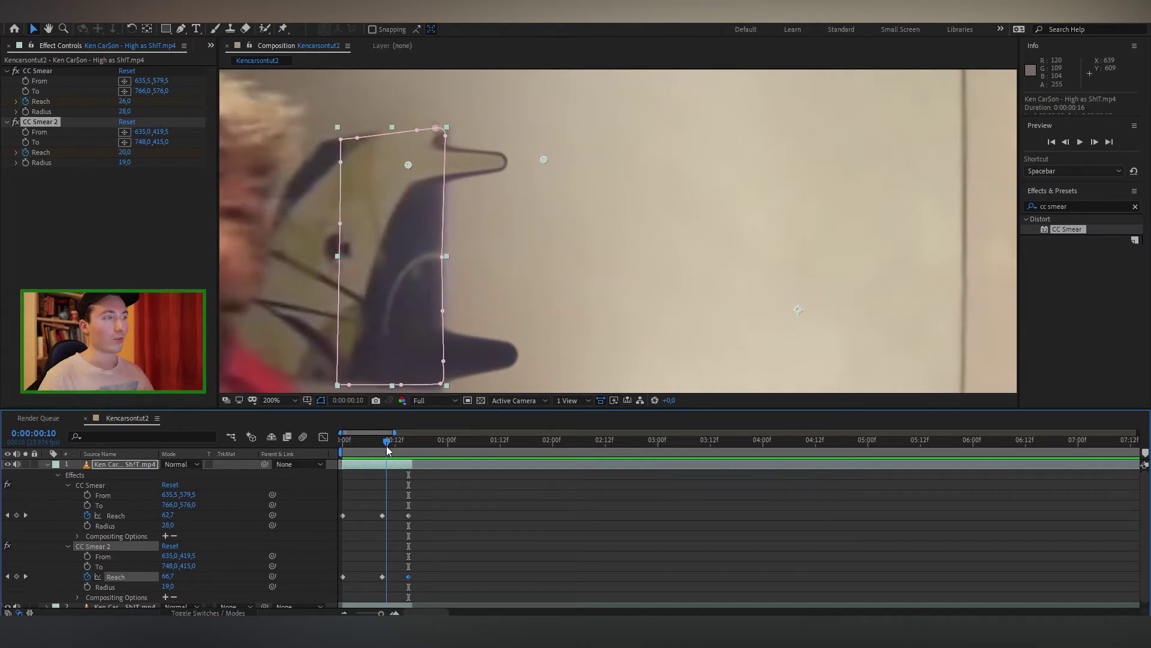
mouse_move(388, 451)
left_mouse_down()
mouse_move(403, 449)
mouse_move(372, 449)
mouse_move(385, 449)
left_mouse_up()
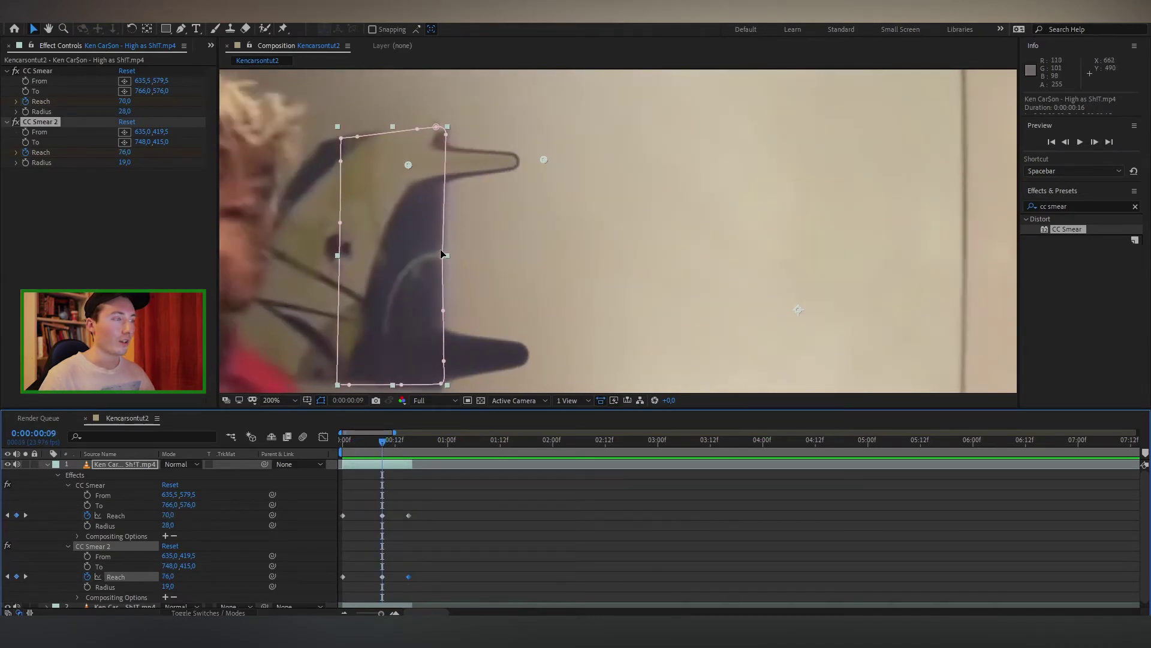
mouse_move(1073, 236)
left_mouse_down()
mouse_move(415, 341)
mouse_move(240, 465)
mouse_move(131, 469)
left_mouse_up()
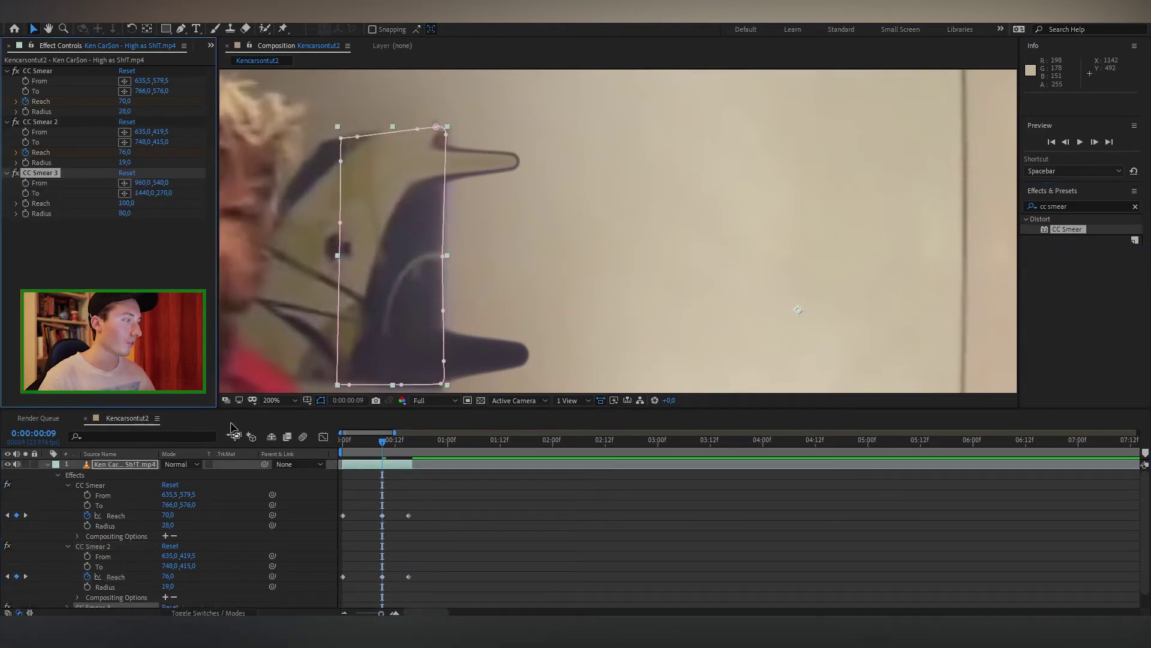
left_click(124, 182)
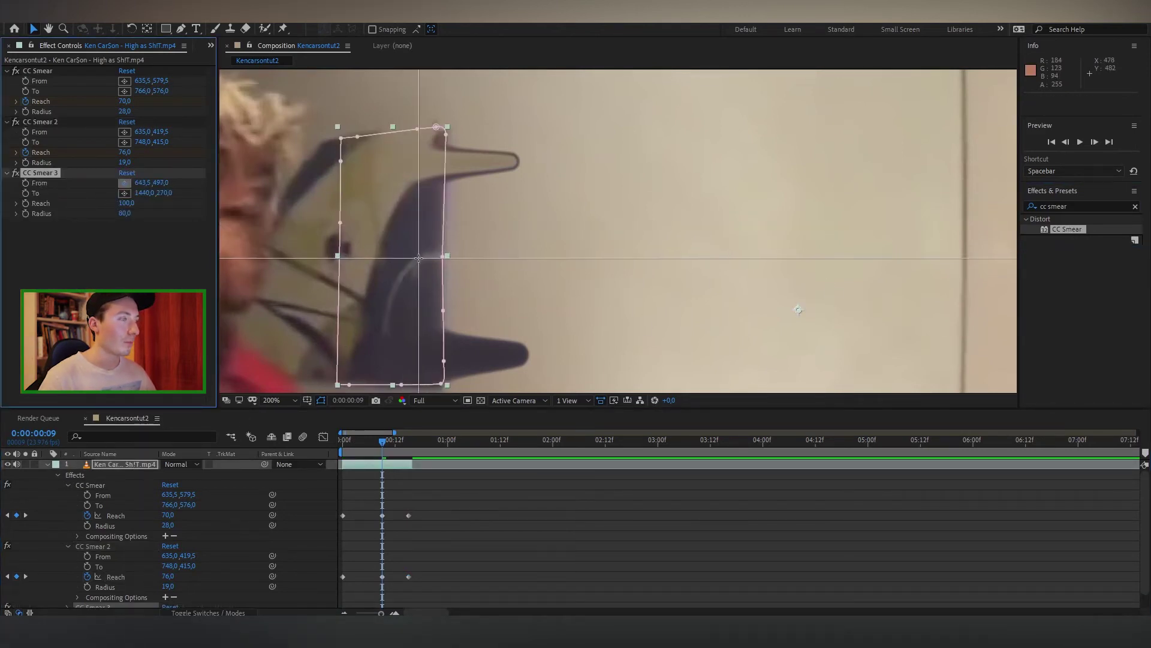
left_click(415, 256)
scroll(524, 278, "down", 1)
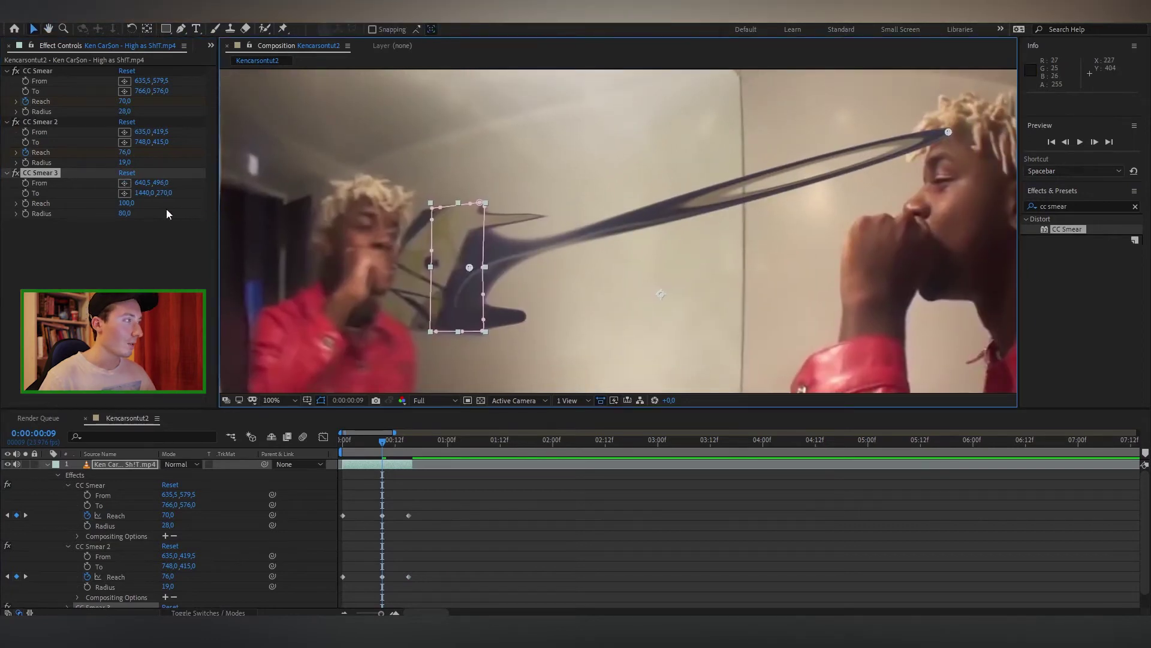
Step: Place the third CC Smear's To point on the wall right of the picture's middle, at about 811, 487
left_click(124, 194)
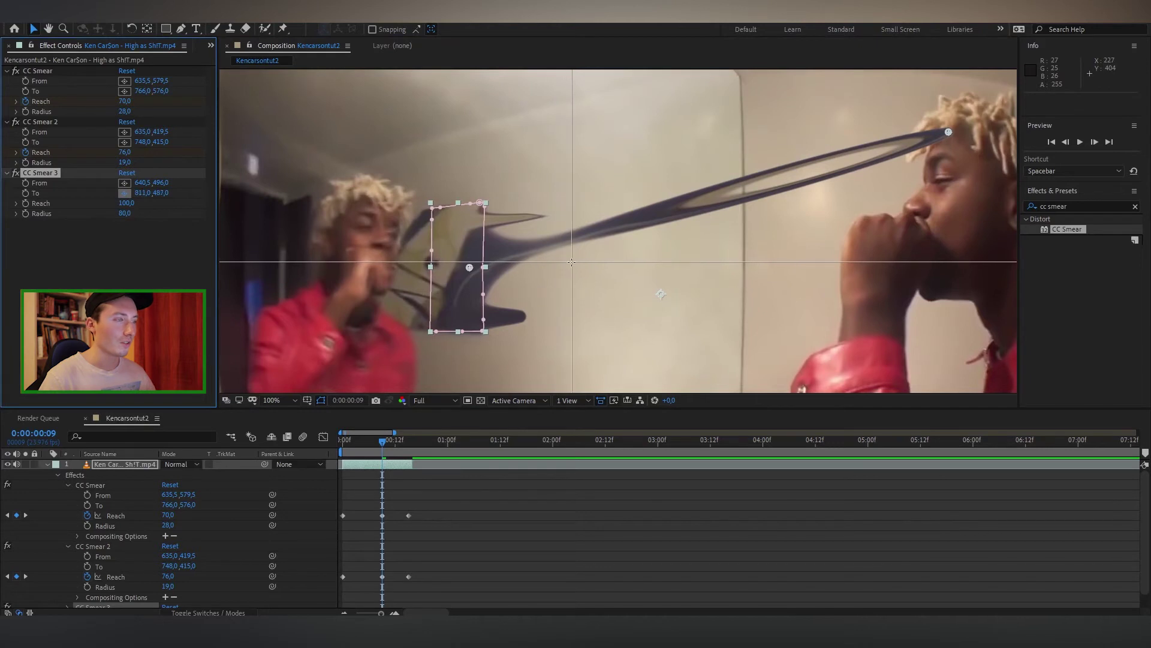
left_click(571, 262)
scroll(570, 261, "up", 1)
left_click_drag(563, 262, 644, 221)
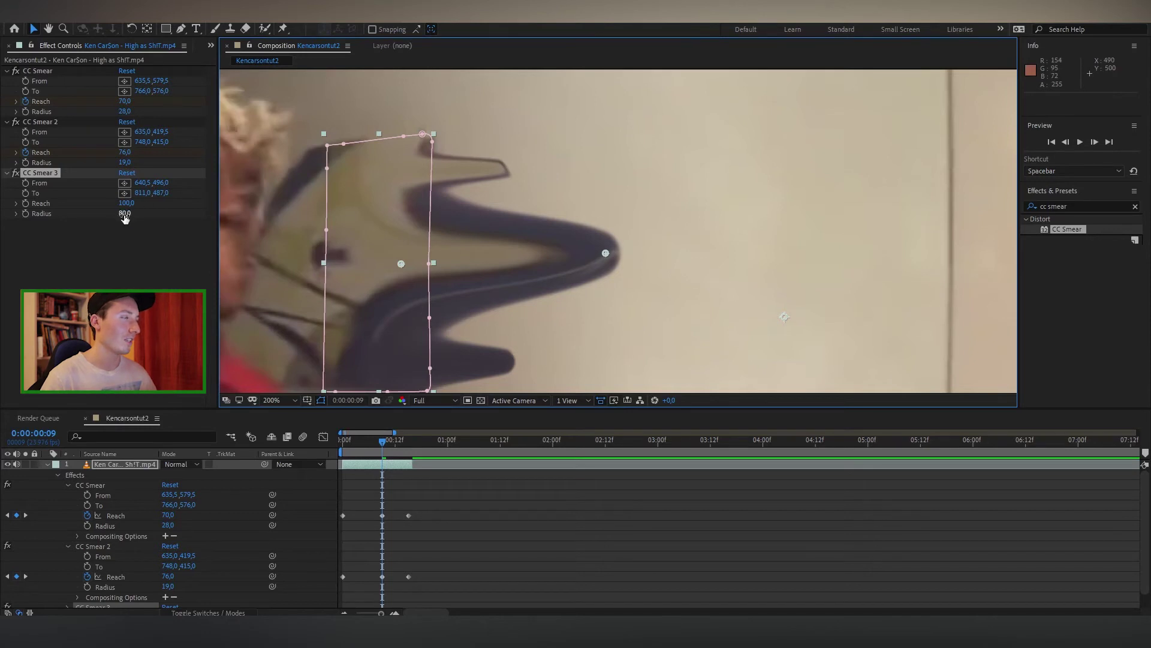
Step: Set the third CC Smear's Radius to 70
left_click_drag(124, 214, 120, 215)
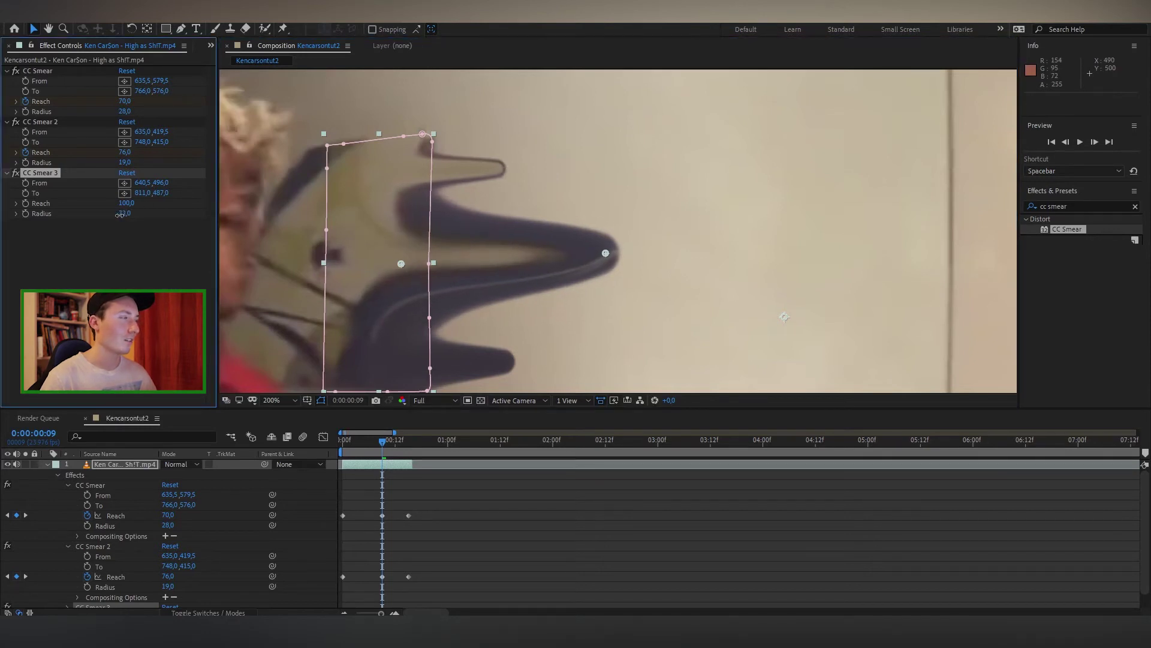
left_click(124, 214)
type("7")
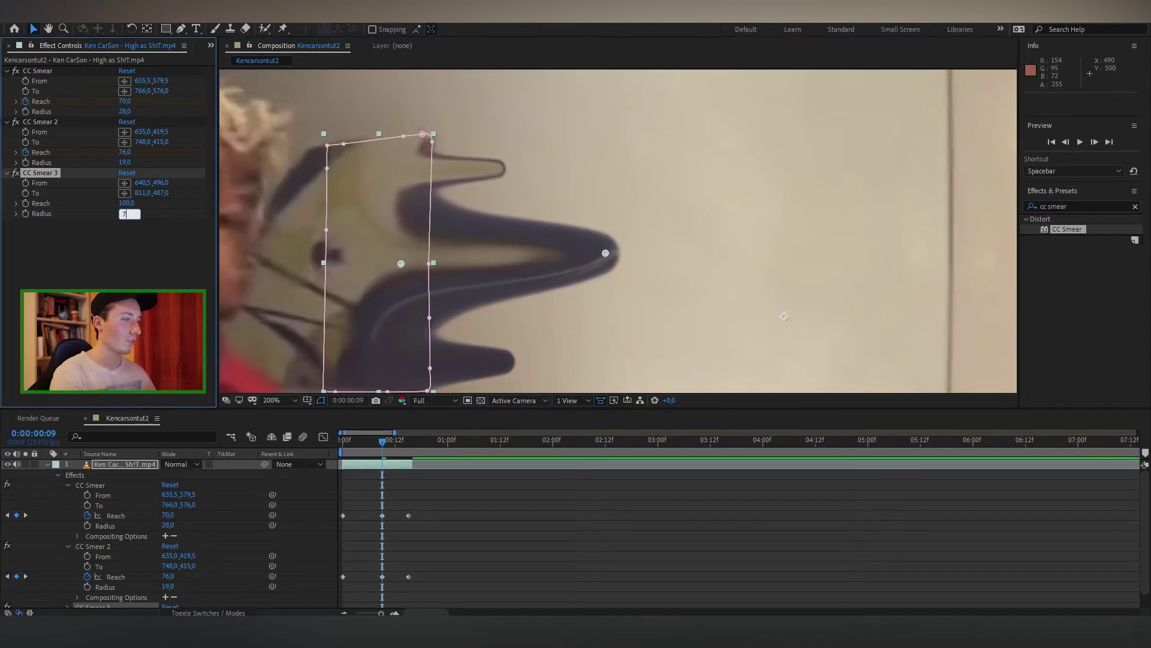
key("Return")
Step: Keyframe the third CC Smear's Reach at 15 on the clip's first frame
scroll(509, 502, "down", 3)
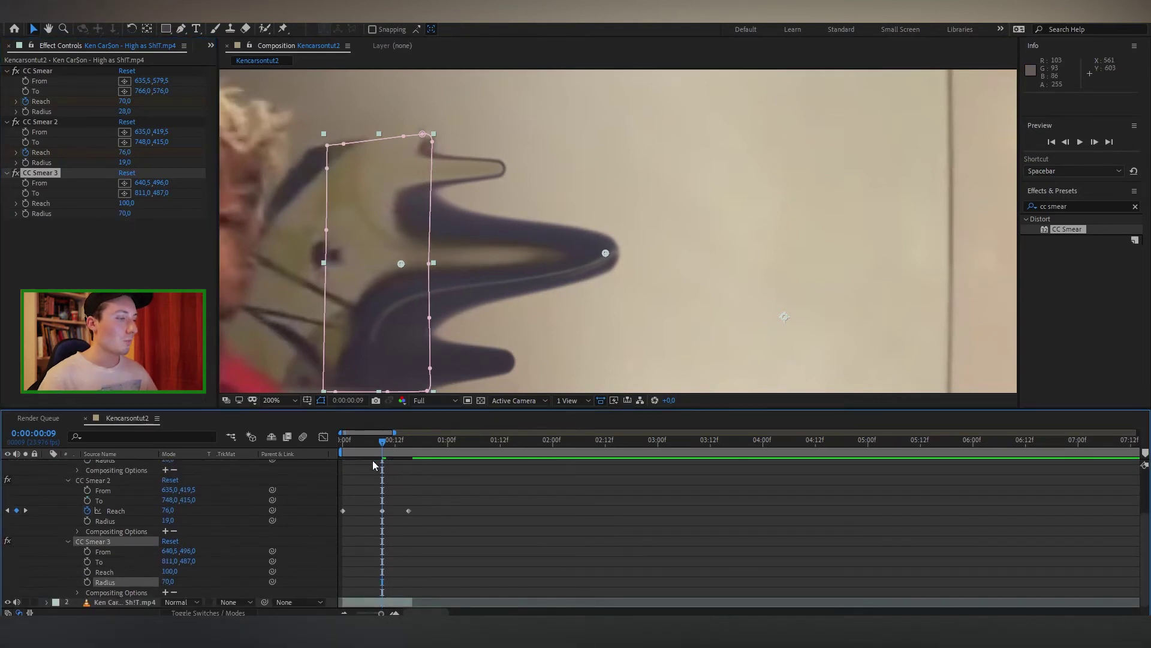
left_click(343, 449)
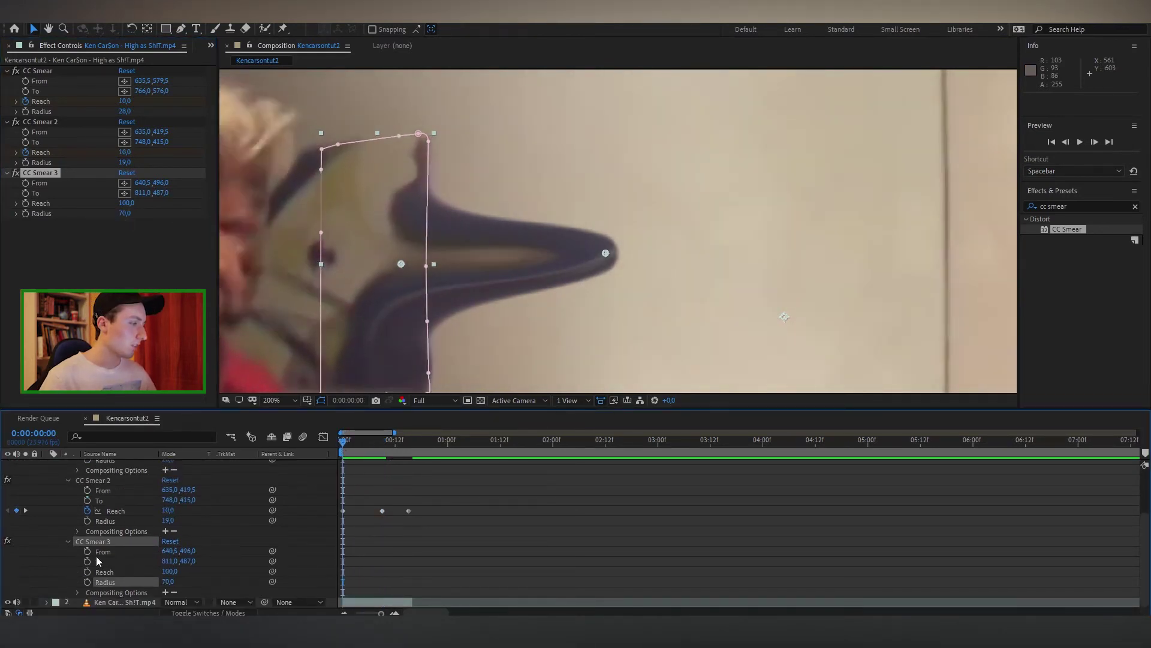
left_click(87, 571)
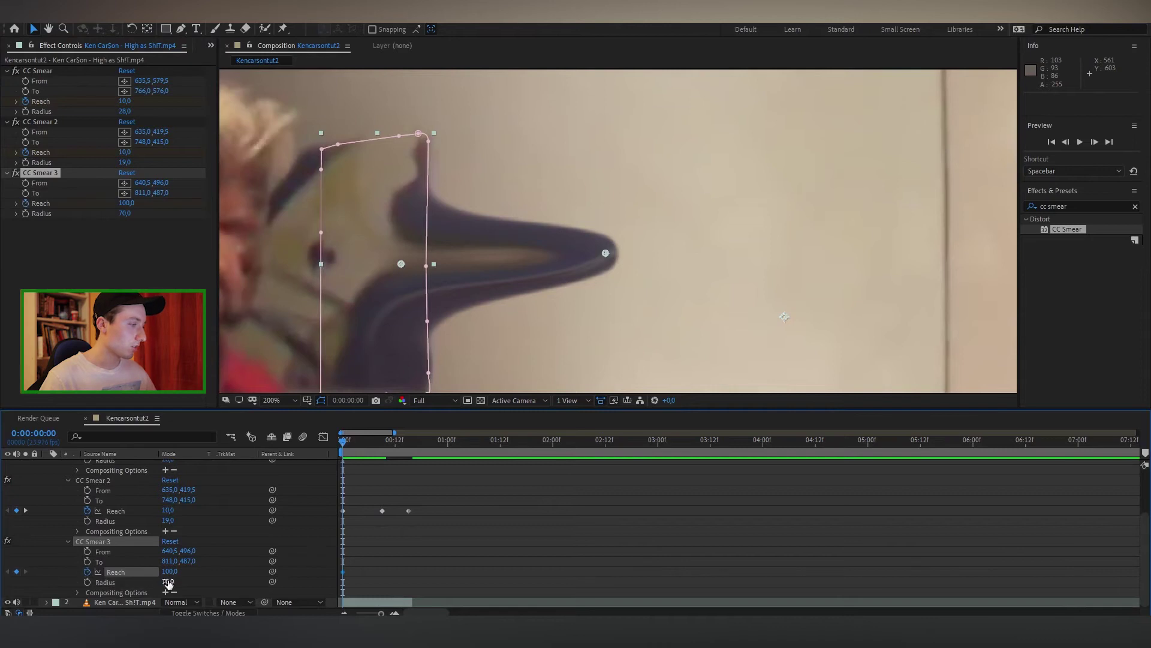
left_click(170, 572)
type("15")
key("Return")
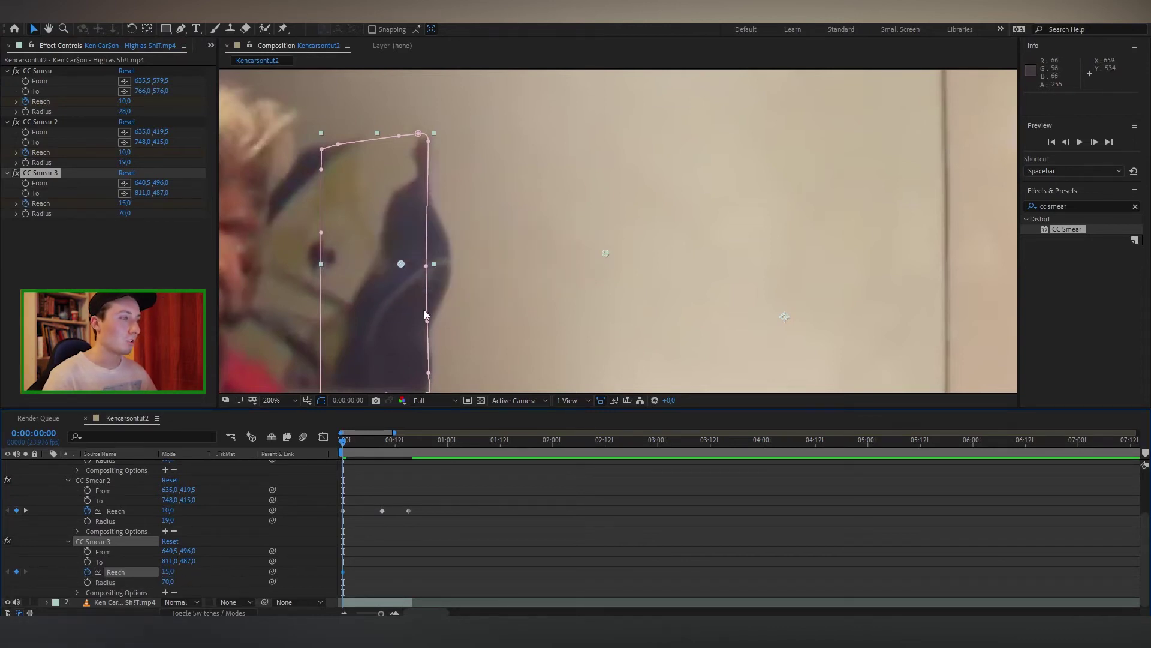
Step: Keyframe the third CC Smear's Reach at 90 on frame 9 and at 55 on frame 15
left_click_drag(441, 438, 382, 445)
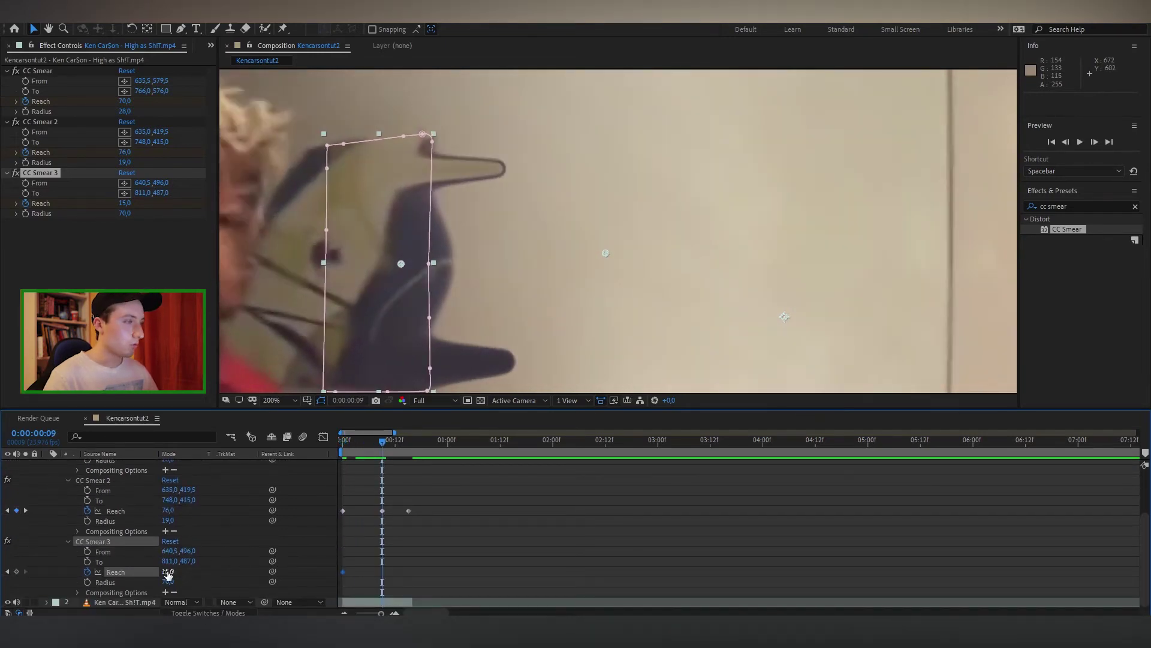
left_click_drag(168, 574, 210, 568)
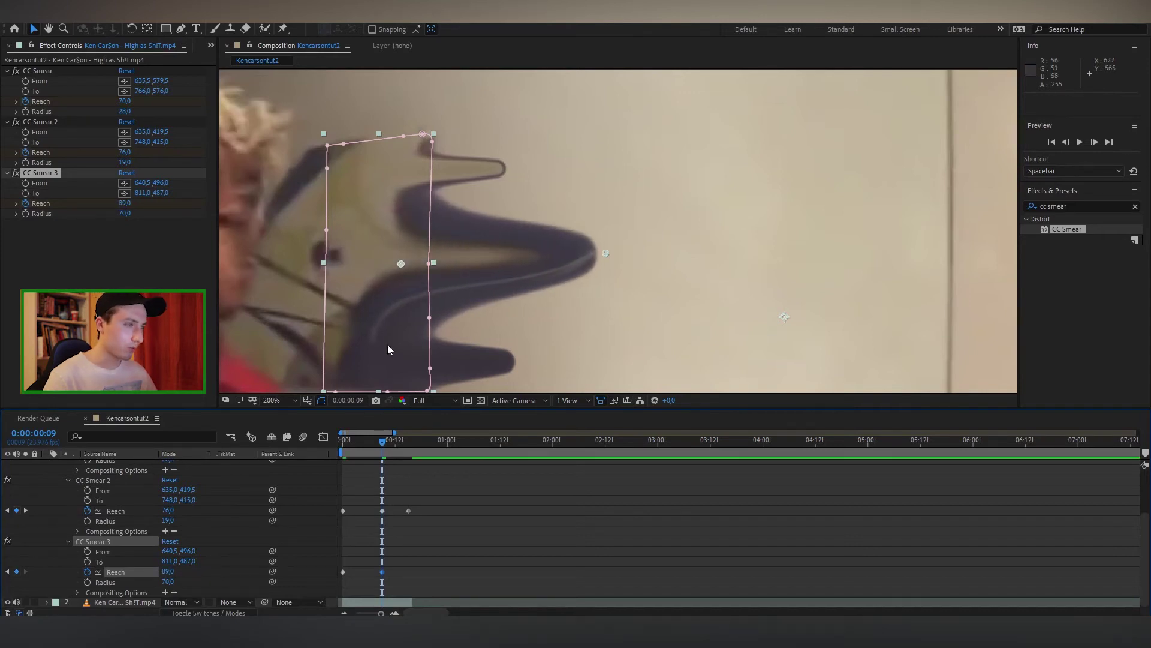
scroll(389, 344, "down", 1)
scroll(451, 288, "up", 1)
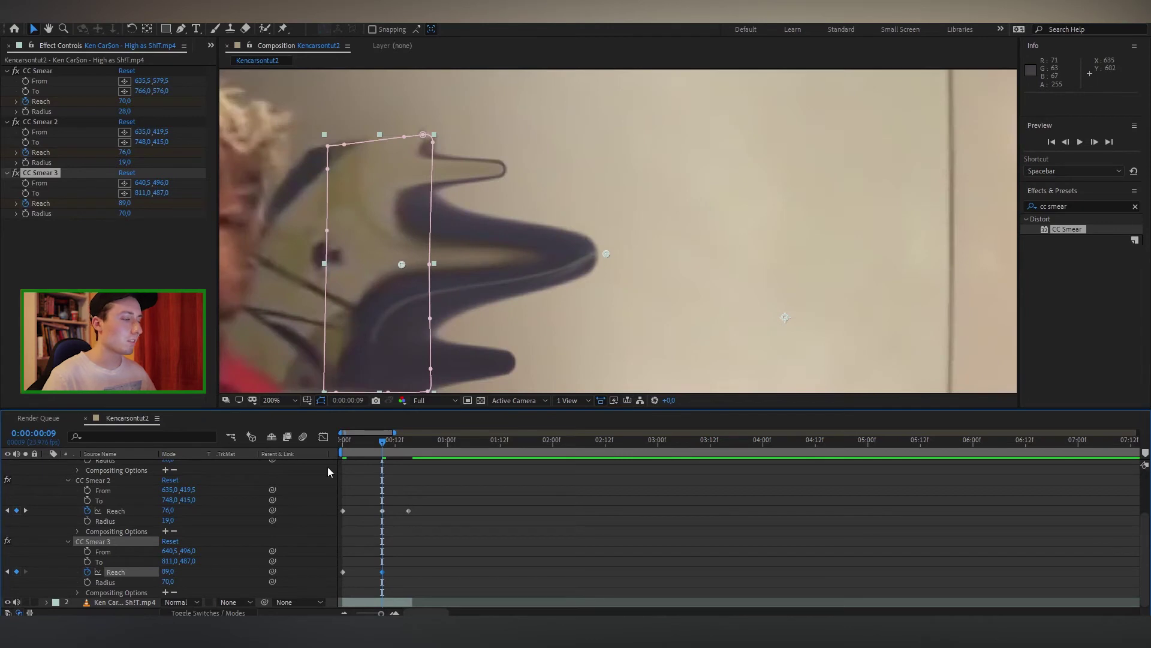
left_click_drag(382, 443, 407, 451)
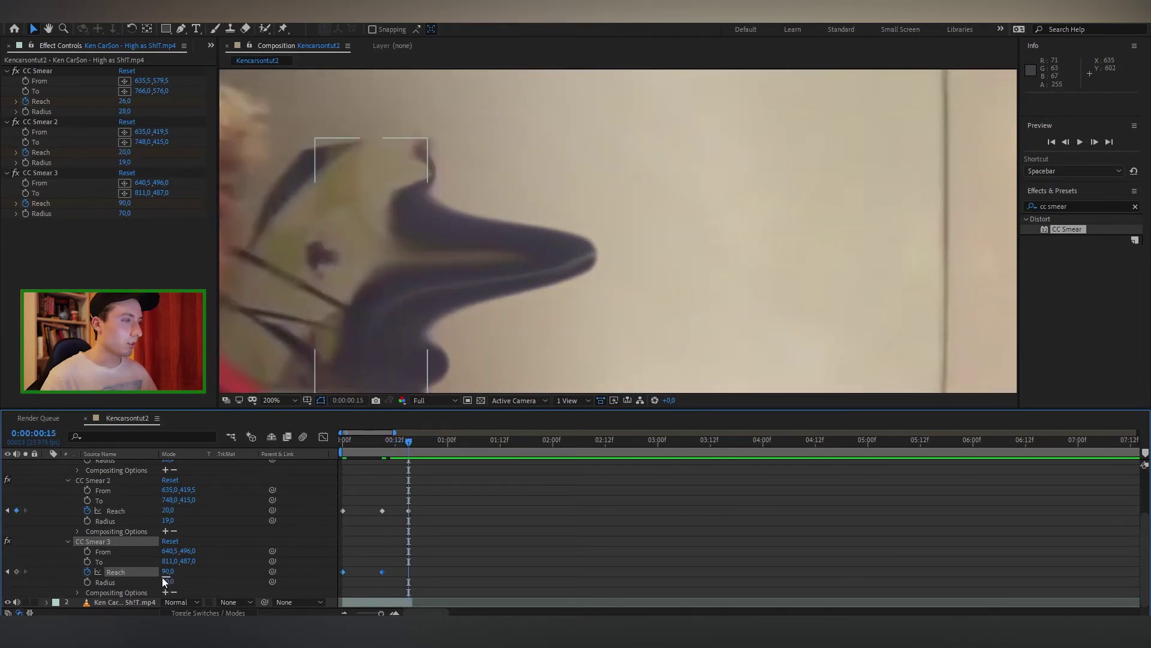
left_click_drag(170, 573, 148, 575)
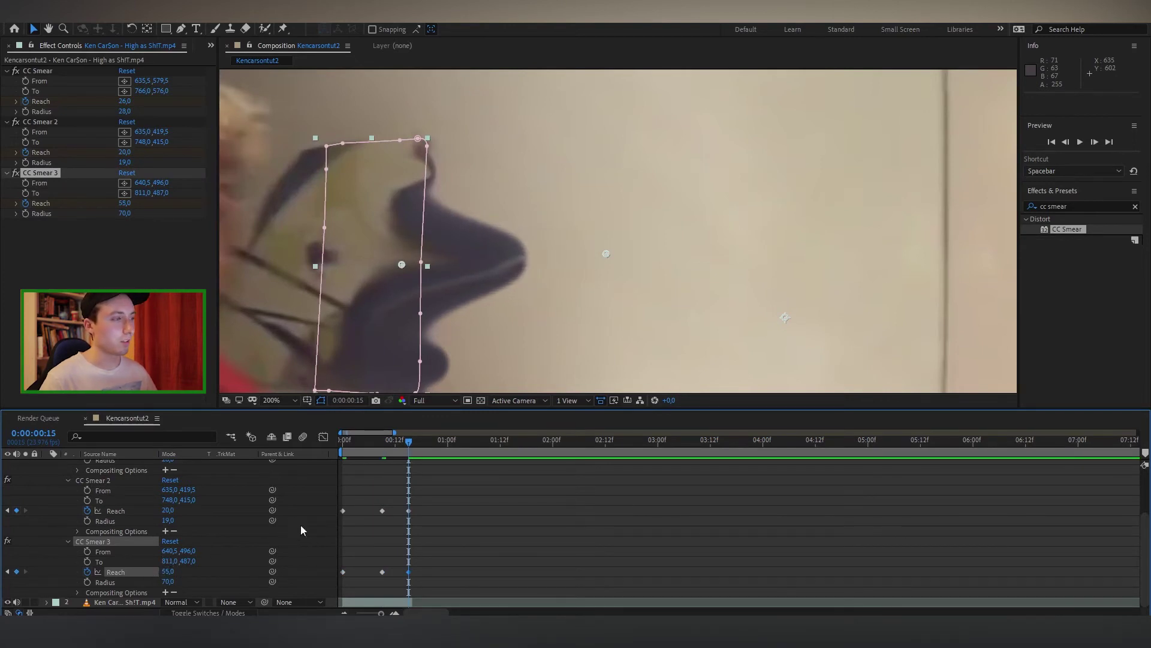
Step: Play back the combined smear animation from the first frame
left_click_drag(409, 443, 341, 445)
left_click(437, 491)
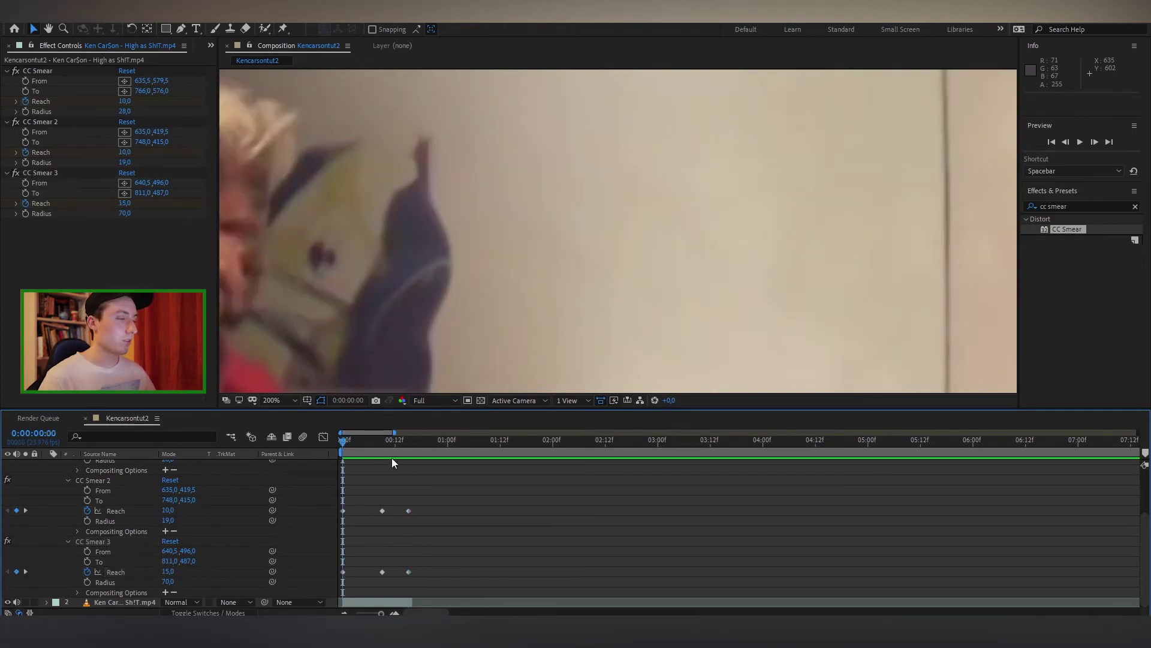
key("space")
Step: Select the Reach keyframes of all three CC Smear effects and apply Easy Ease to them
left_click(376, 445)
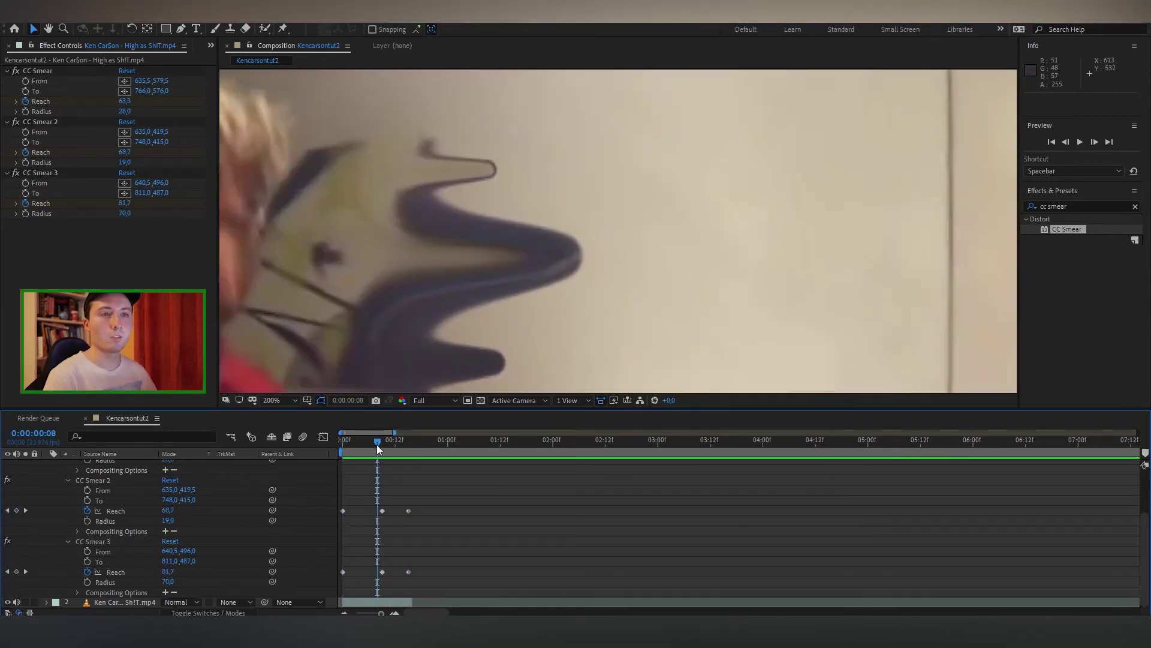
key("Page_Down")
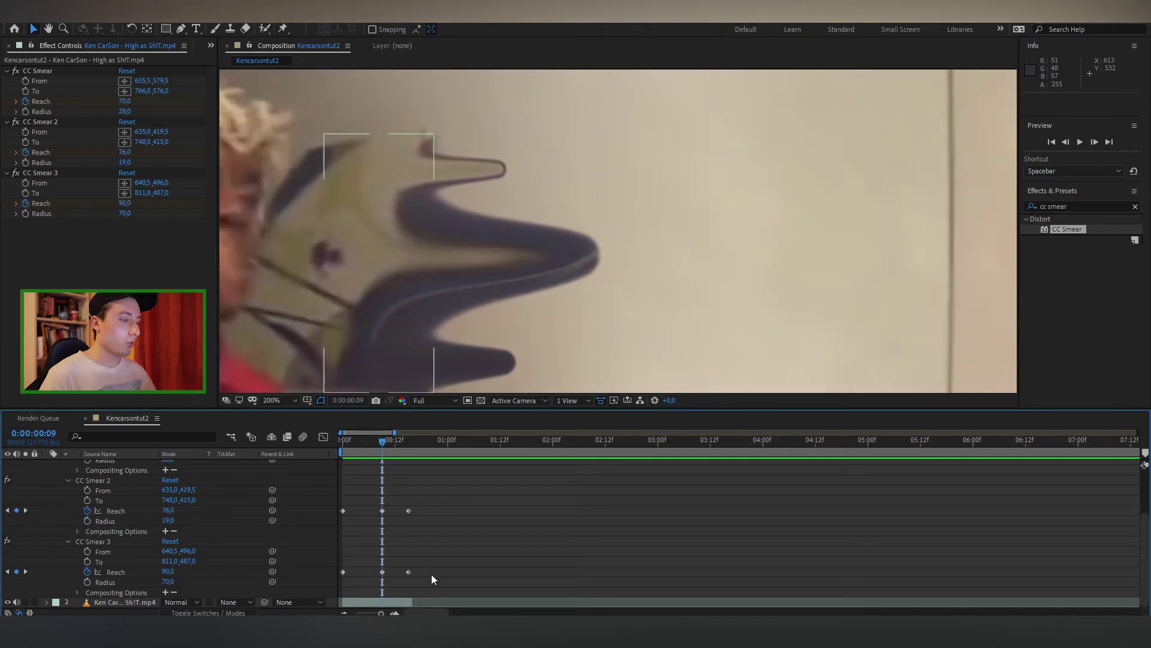
mouse_move(424, 582)
left_mouse_down()
mouse_move(332, 517)
mouse_move(326, 442)
mouse_move(327, 476)
left_mouse_up()
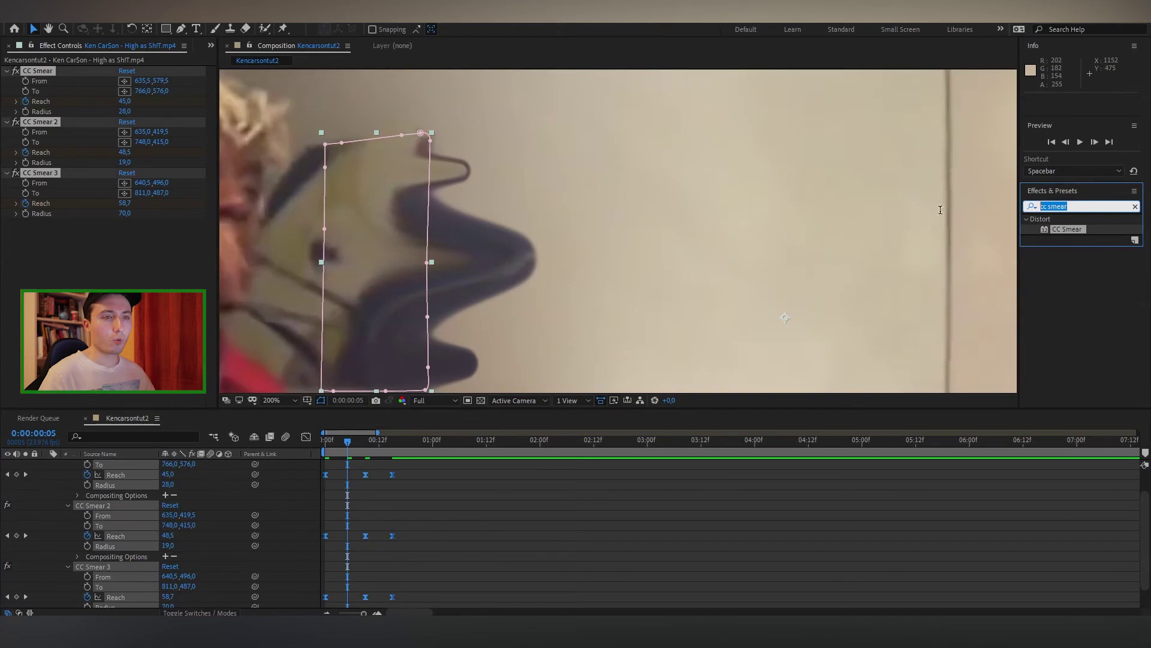
Step: Find the Turbulent Displace effect and apply it to the masked picture layer
type("turbulent")
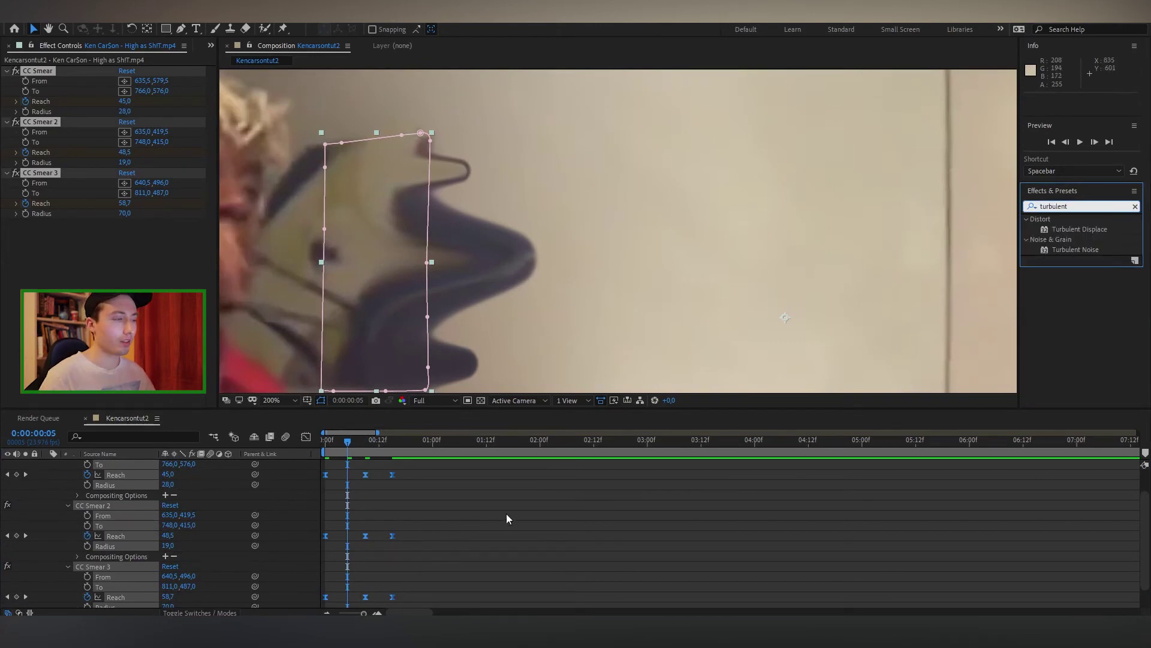
scroll(506, 513, "up", 1)
left_click_drag(1076, 228, 383, 469)
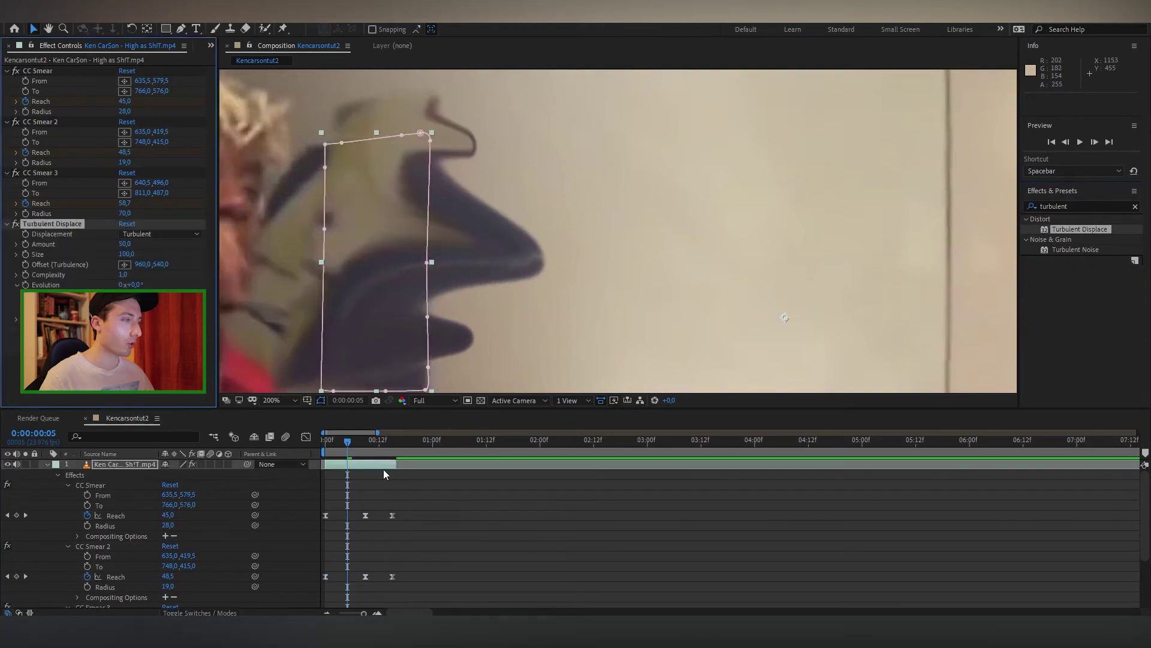
Step: Set Turbulent Displace's Size to 20 and keyframe it on the clip's first frame
left_click(329, 440)
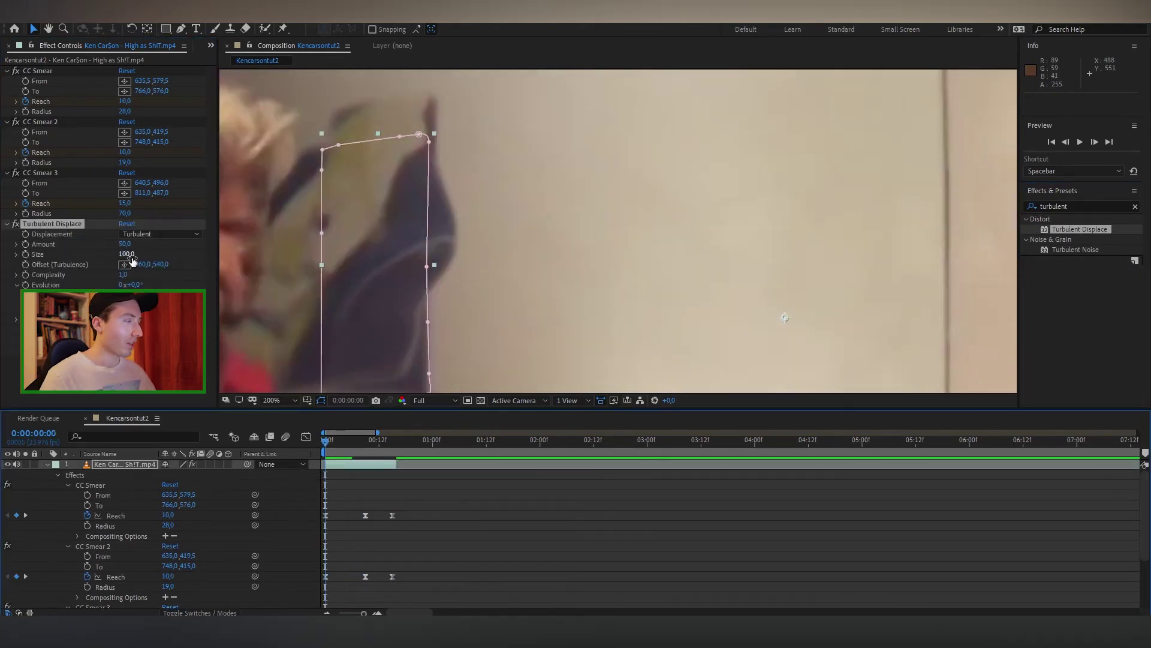
left_click_drag(130, 259, 82, 264)
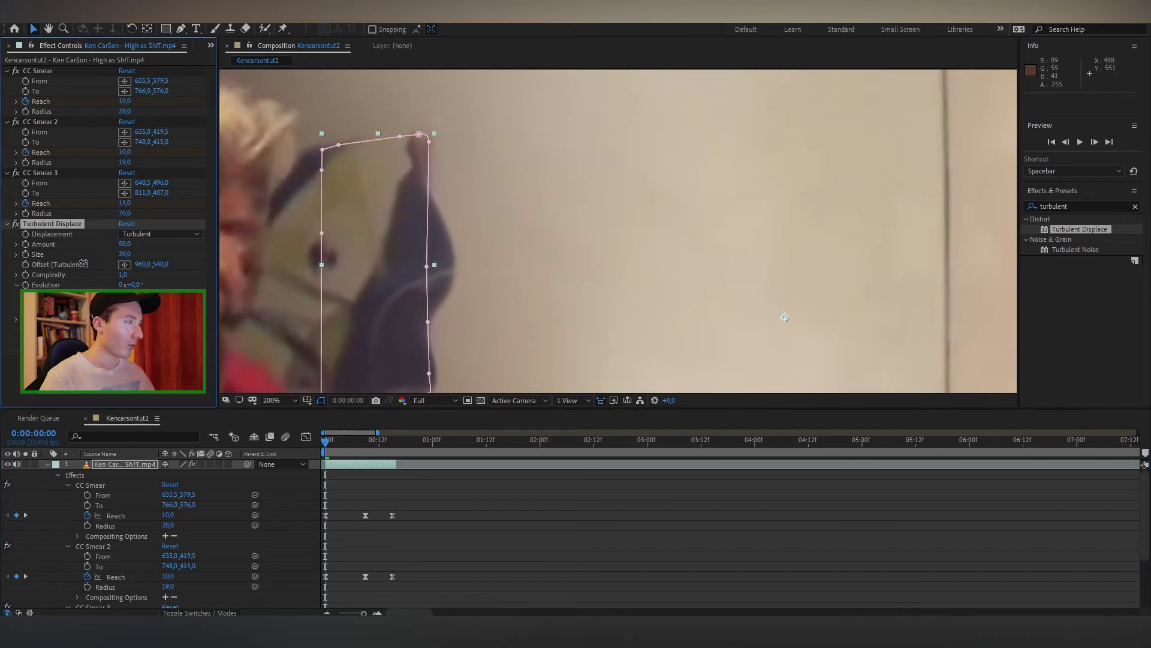
scroll(384, 478, "down", 2)
scroll(287, 485, "down", 4)
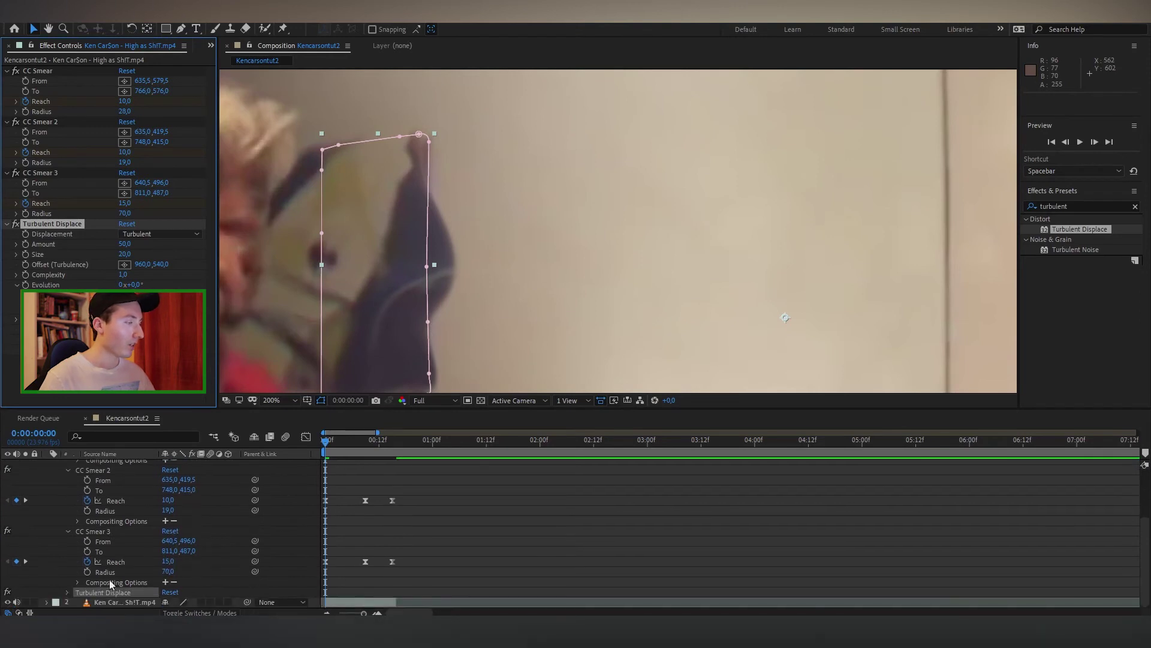
scroll(66, 593, "down", 4)
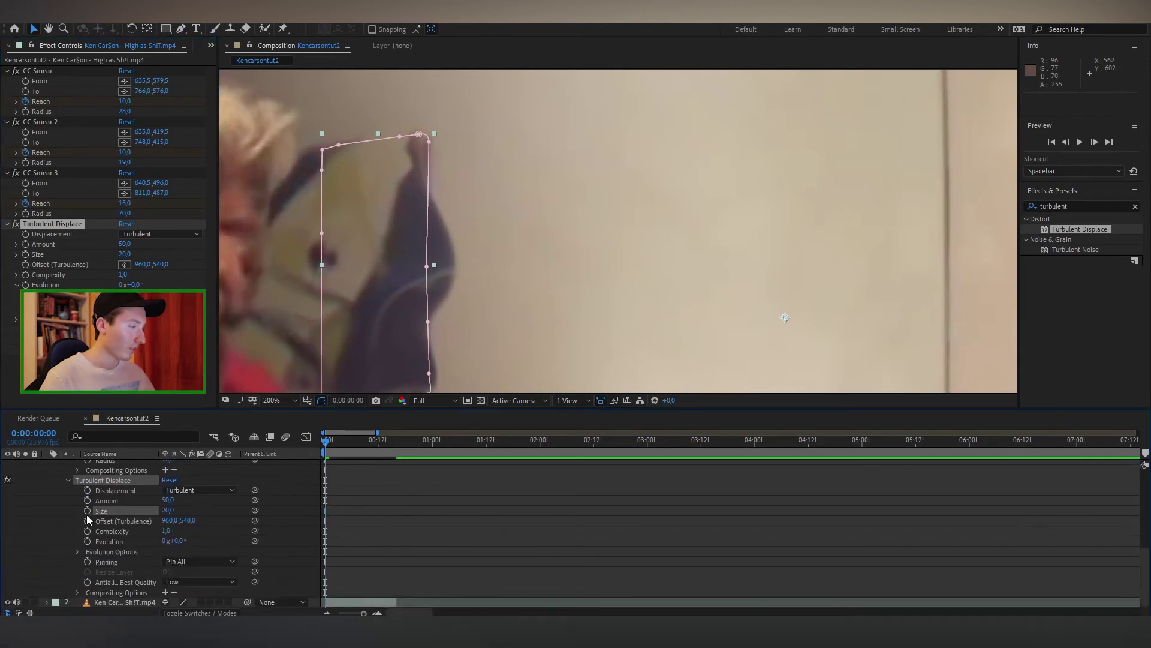
left_click(87, 511)
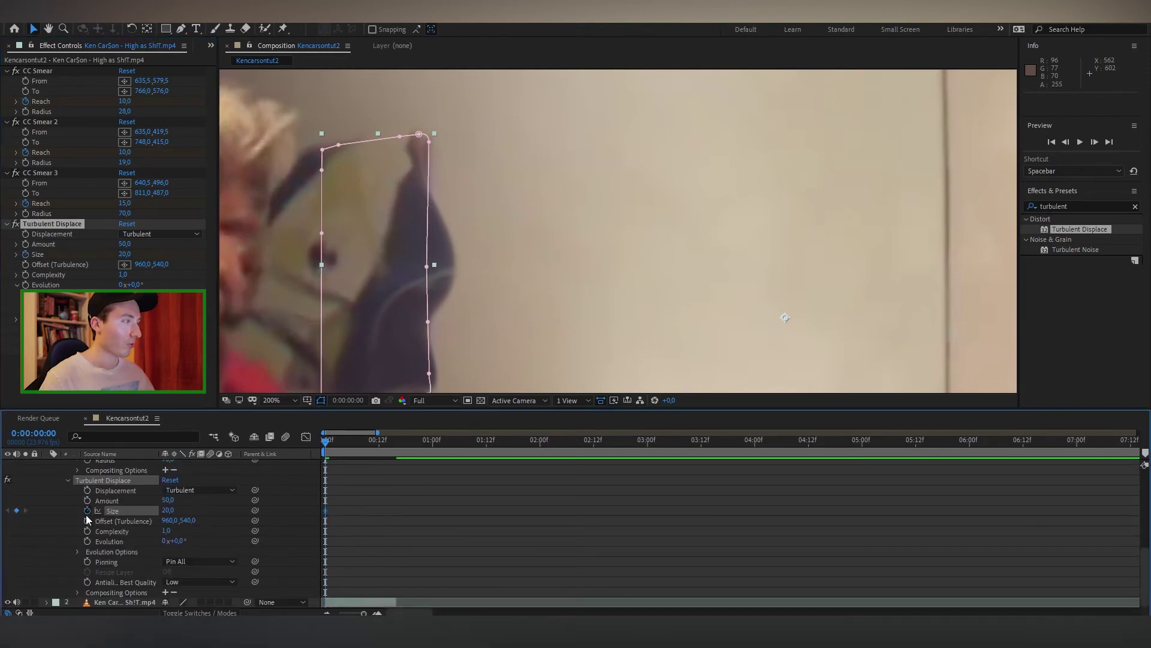
Step: Keyframe Turbulent Displace's Size at 27 on frame 9, where the smears reach furthest
left_click_drag(330, 454, 365, 448)
scroll(363, 455, "up", 2)
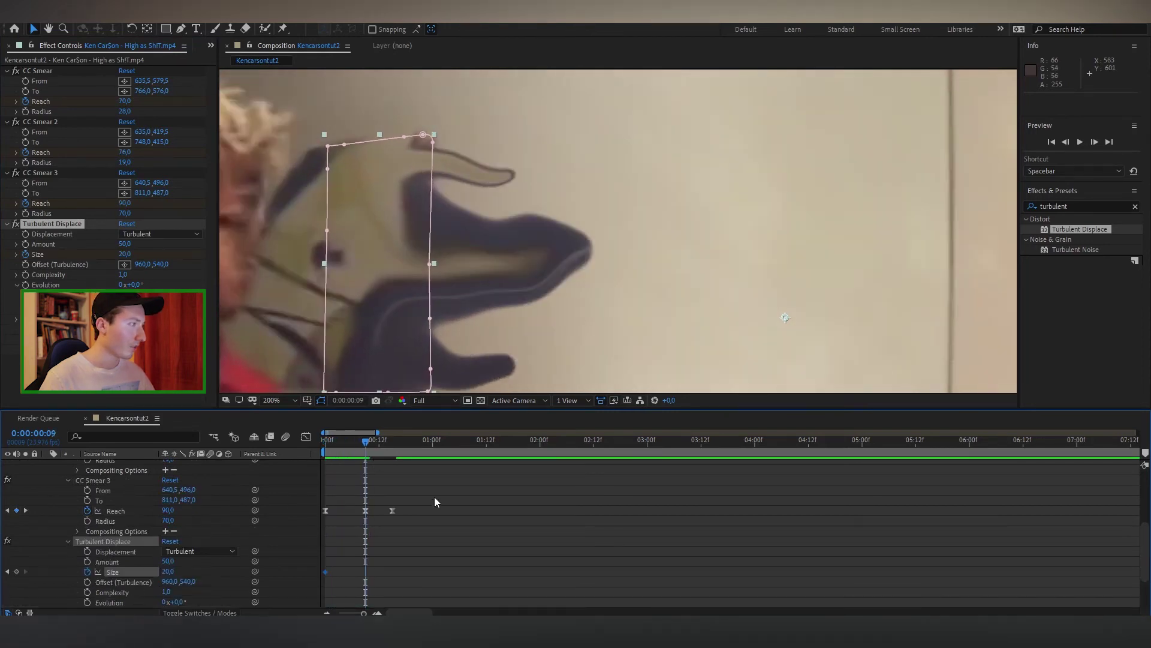
scroll(437, 501, "down", 3)
left_click_drag(121, 254, 124, 254)
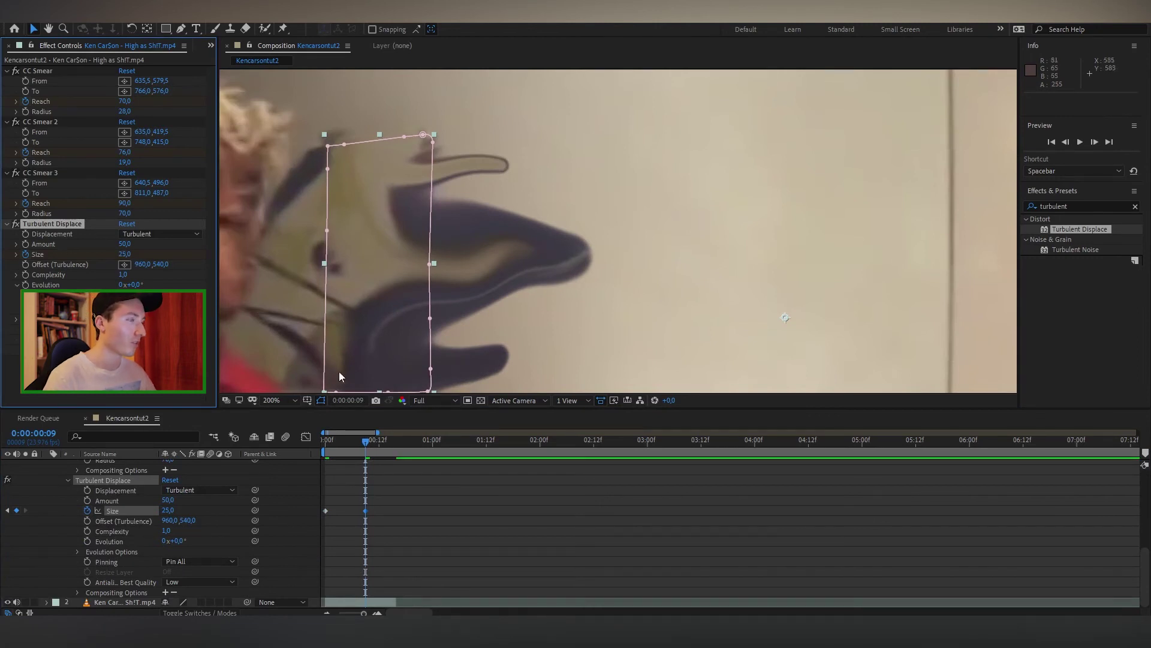
left_click_drag(125, 255, 128, 254)
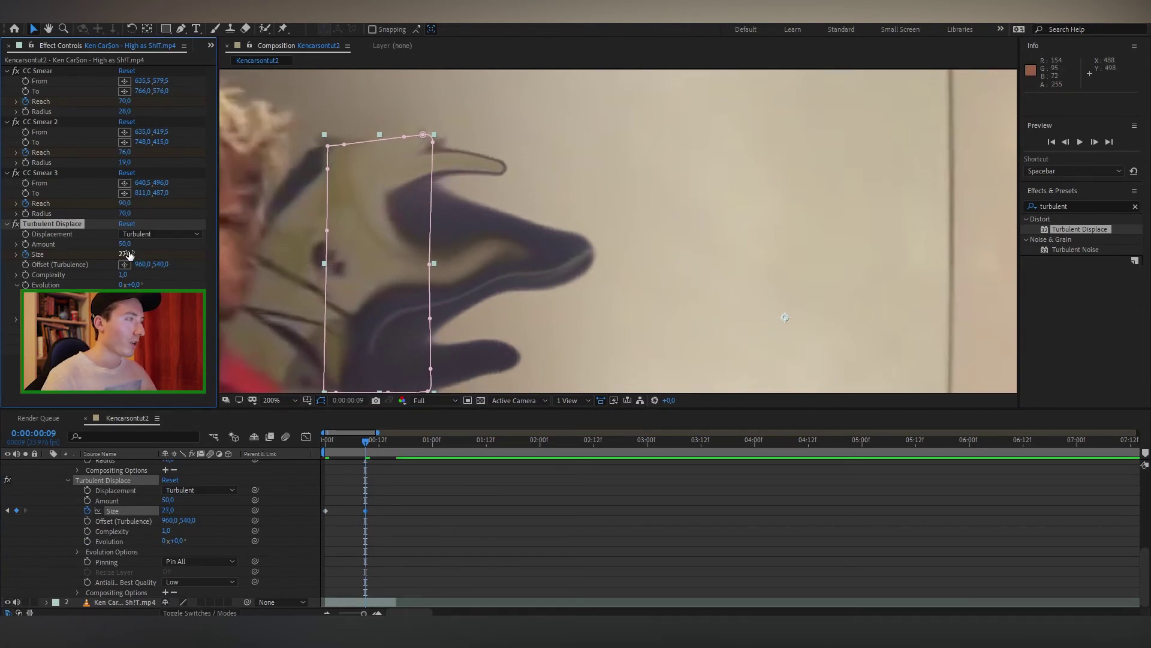
Step: Keyframe Turbulent Displace's Size back at 20 on frame 15
left_click_drag(367, 442, 391, 453)
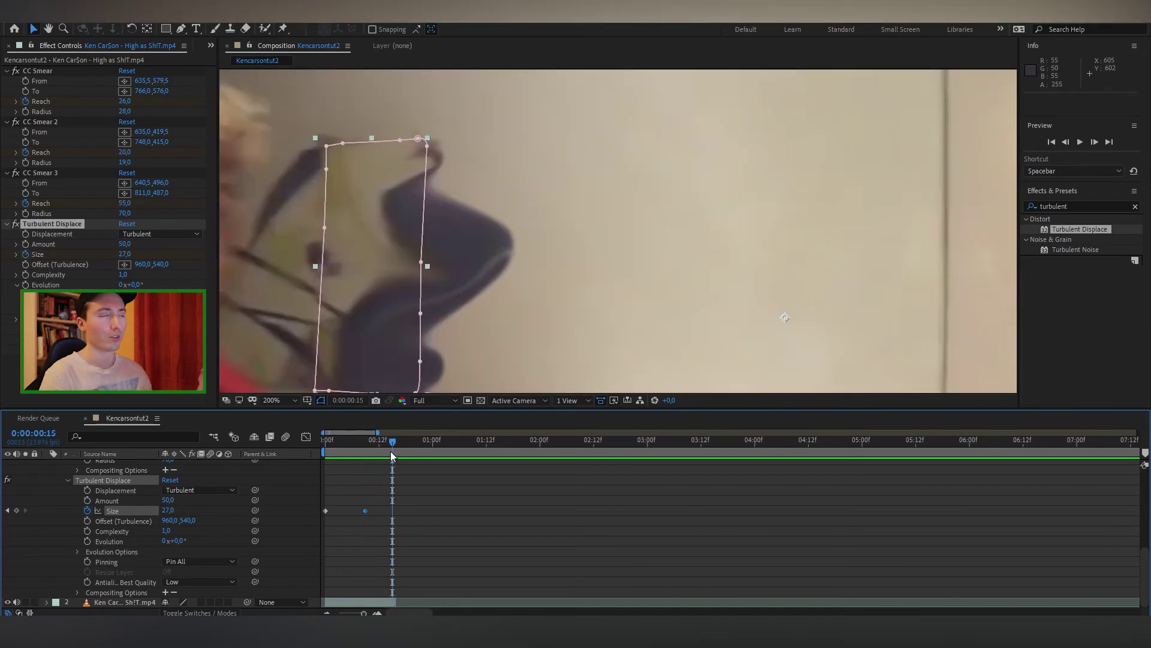
left_click(125, 254)
type("20")
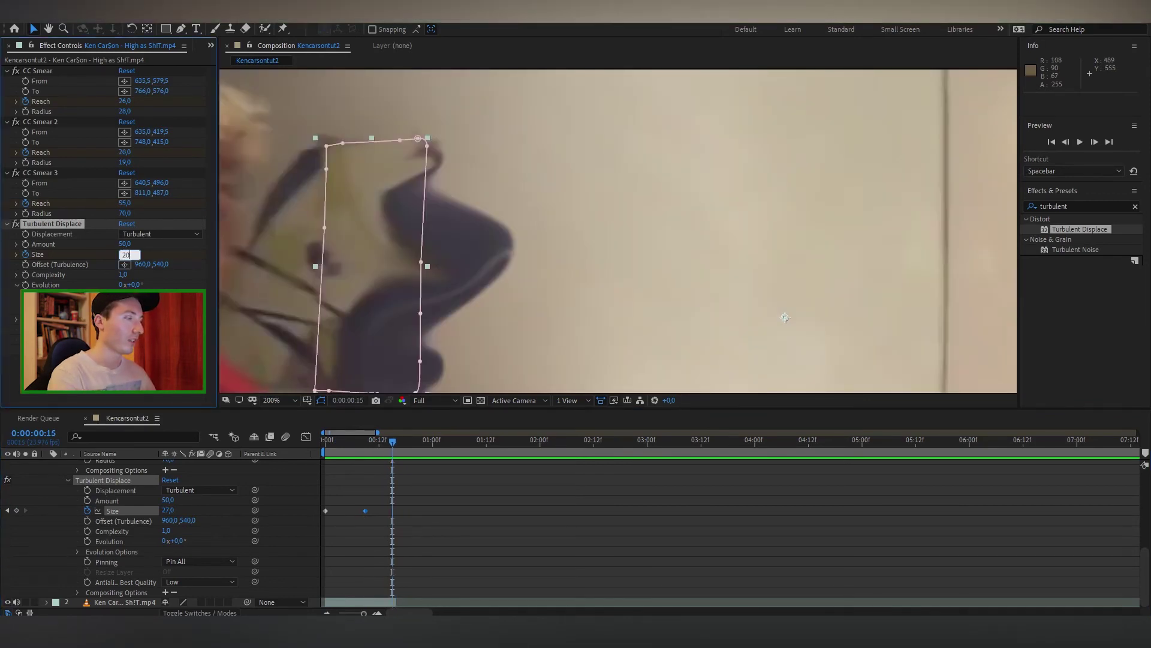
key("Return")
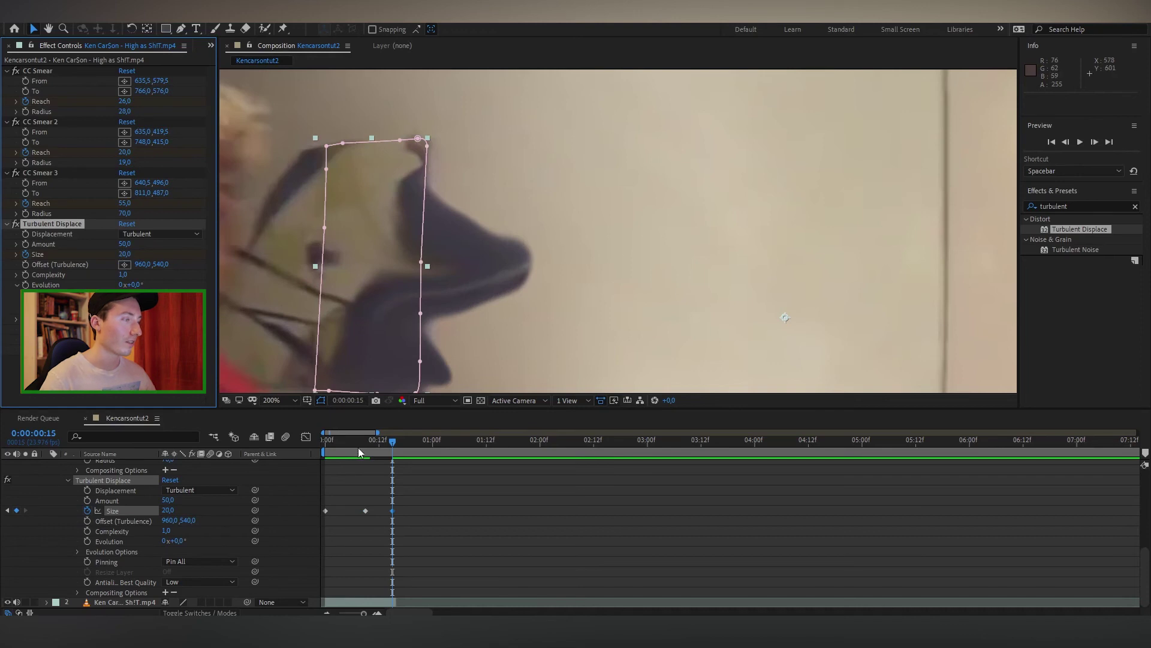
Step: Preview the warp animation from the first frame and inspect the distorted picture up close at frame 9
left_click_drag(358, 447, 395, 448)
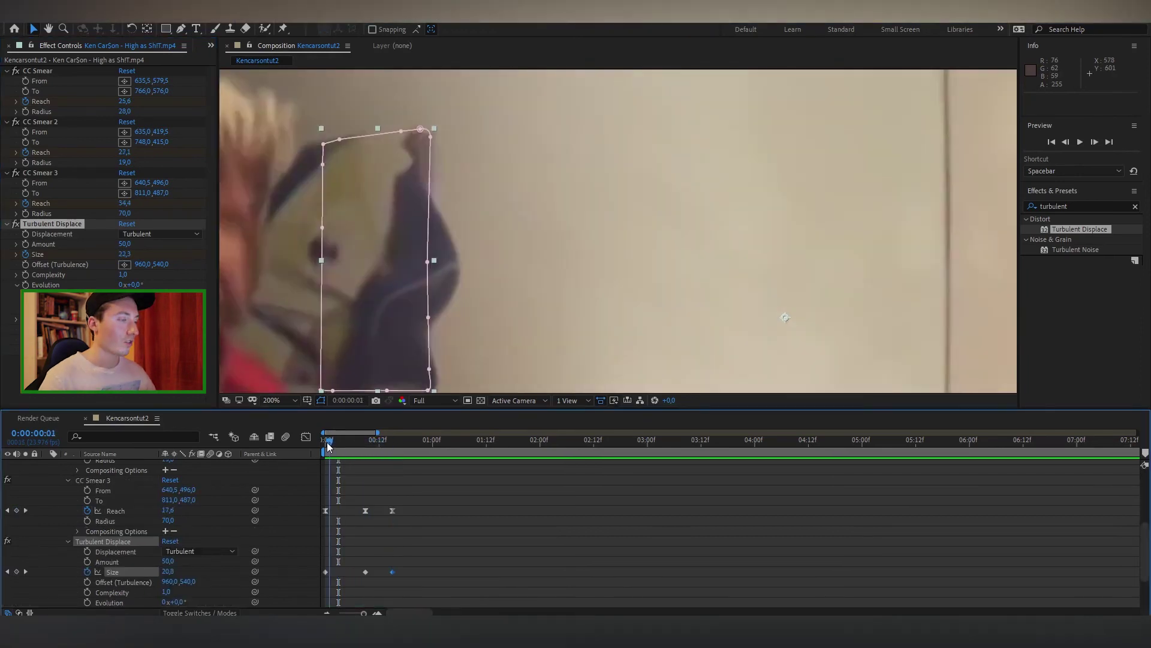
left_click_drag(328, 446, 324, 446)
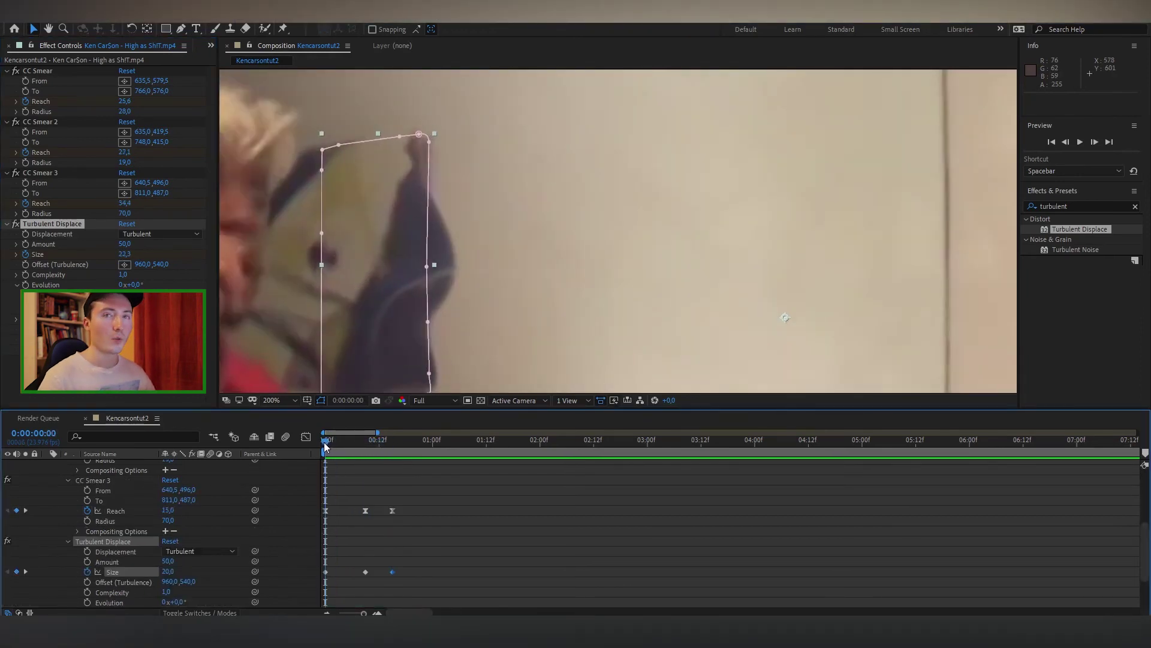
scroll(444, 333, "down", 1)
left_click_drag(488, 300, 525, 290)
left_click(418, 517)
key("space")
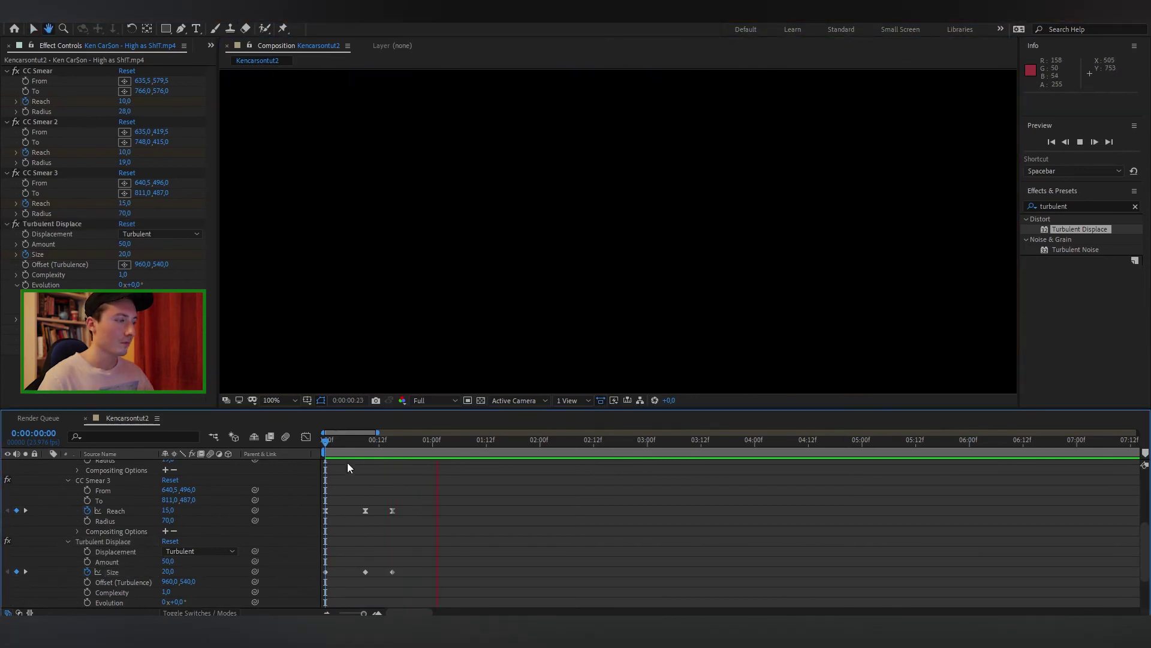
left_click_drag(325, 446, 371, 445)
scroll(550, 197, "up", 1)
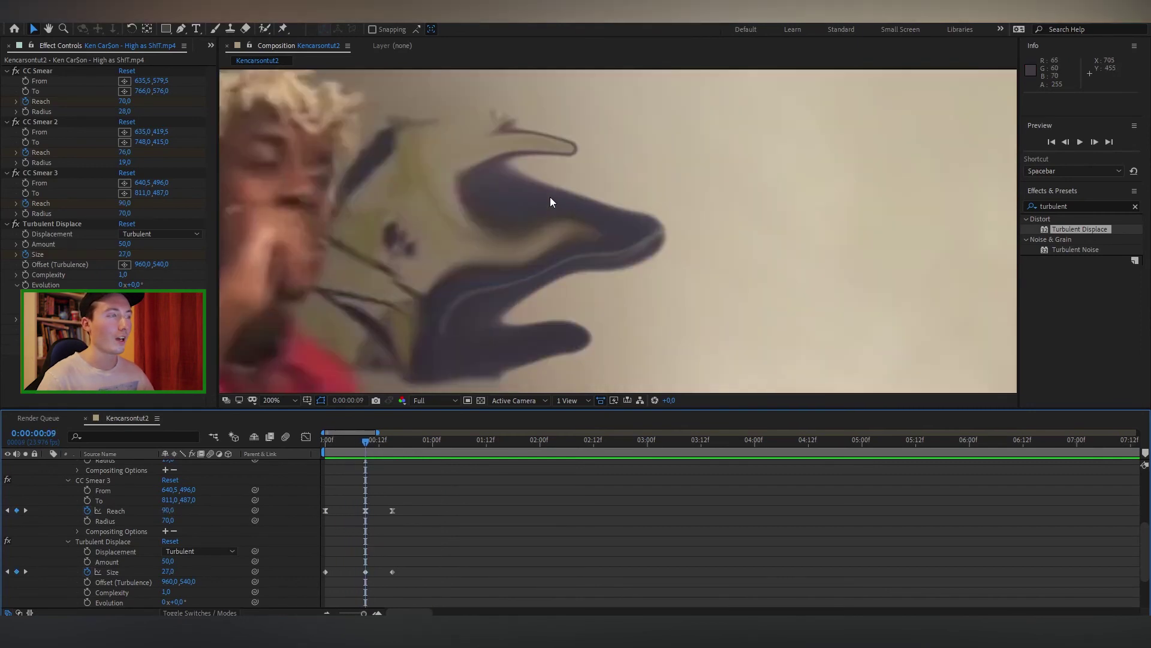
Step: Set the feather of the picture layer's Mask 1 to 40 pixels and play the clip back from the first frame
scroll(537, 181, "down", 1)
scroll(449, 539, "up", 4)
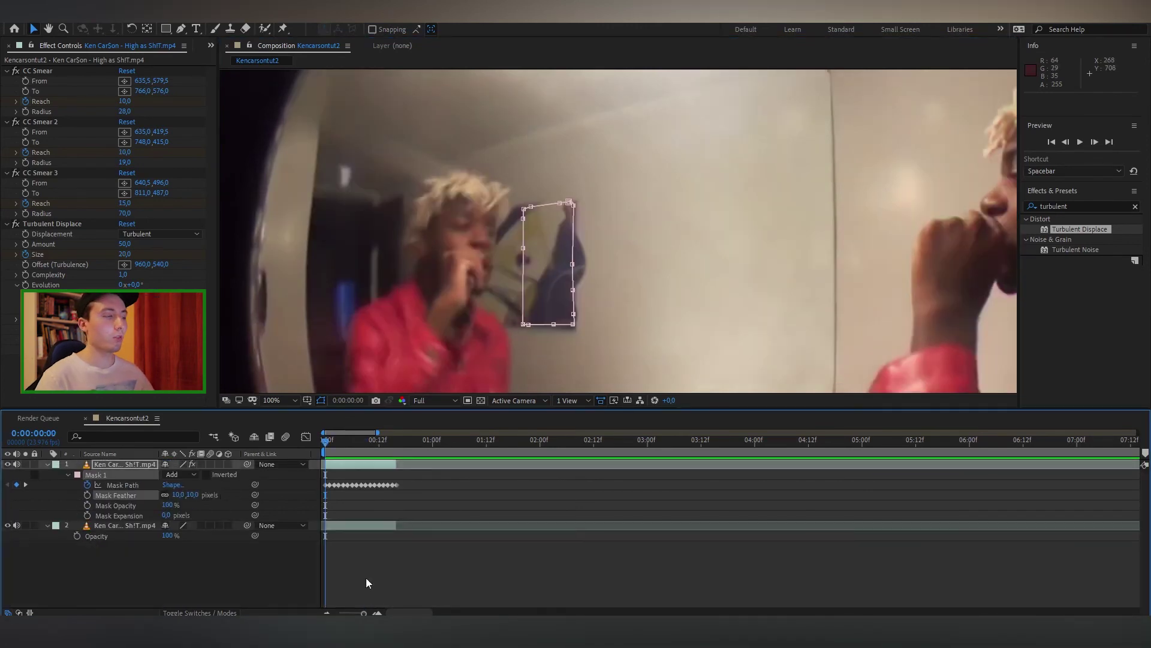
left_click(365, 578)
mouse_move(327, 451)
left_mouse_down()
mouse_move(340, 436)
mouse_move(325, 439)
left_mouse_up()
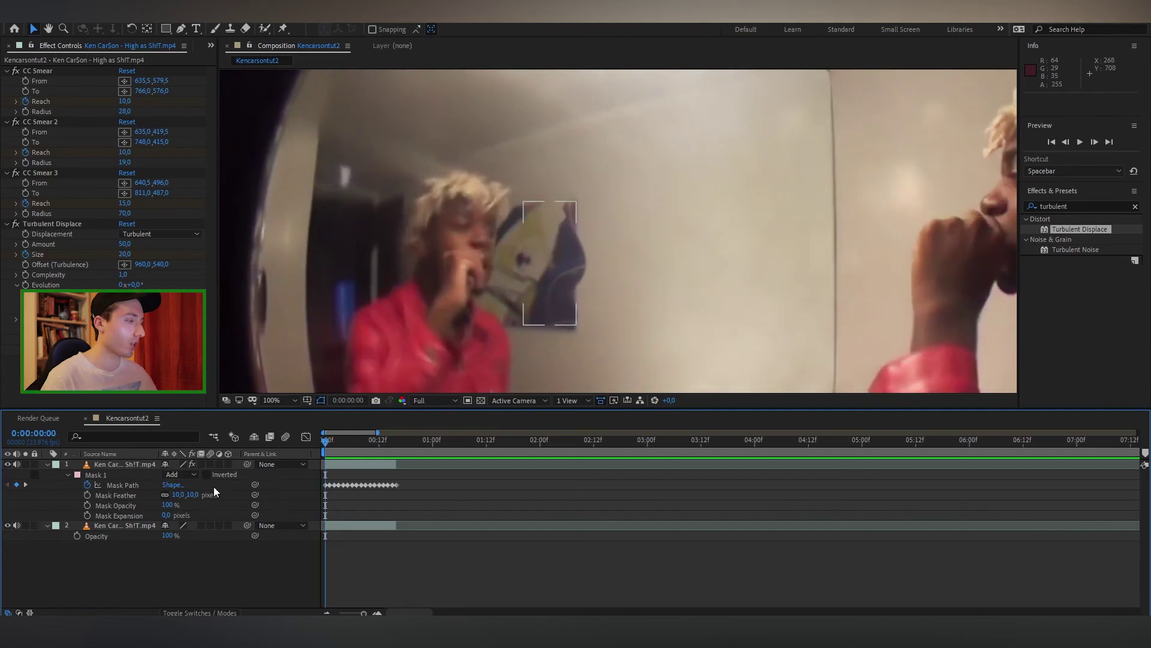
left_click_drag(193, 498, 206, 496)
mouse_move(362, 451)
left_mouse_down()
mouse_move(336, 448)
mouse_move(362, 450)
left_mouse_up()
left_click_drag(191, 495, 207, 496)
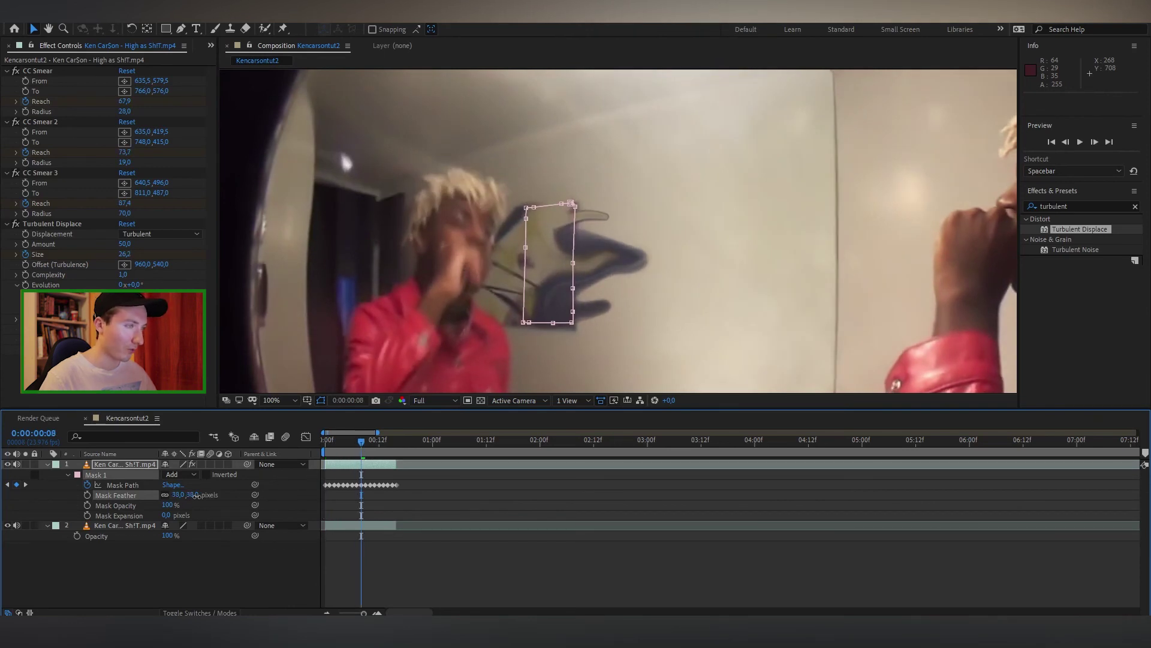
key("space")
left_click_drag(361, 441, 323, 445)
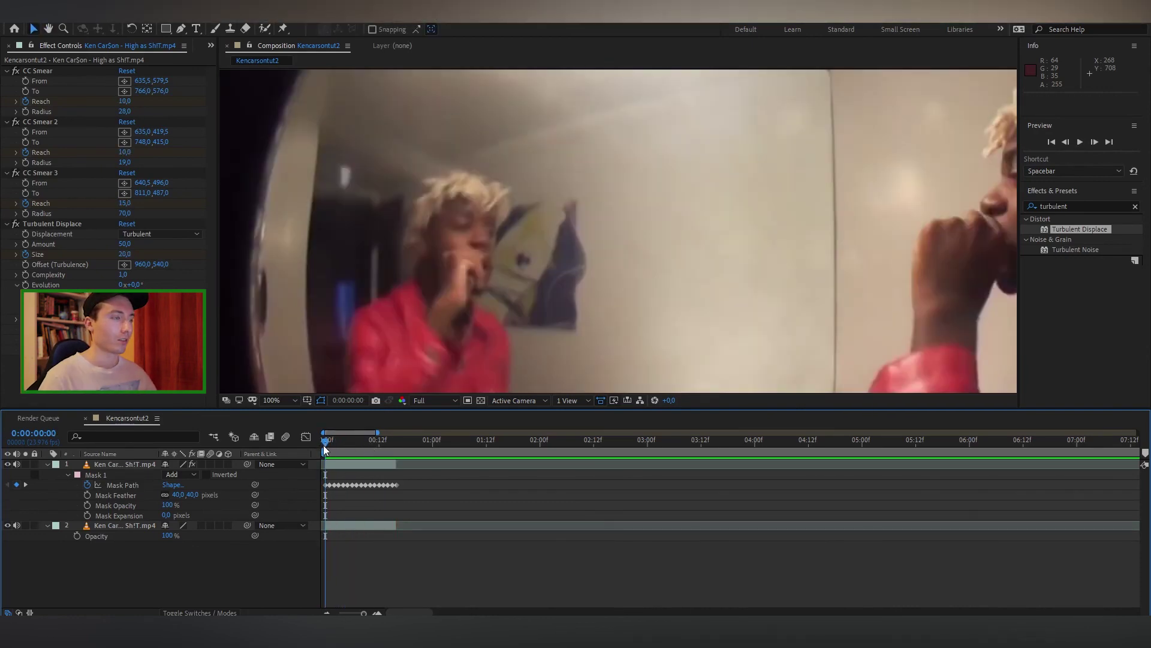
key("space")
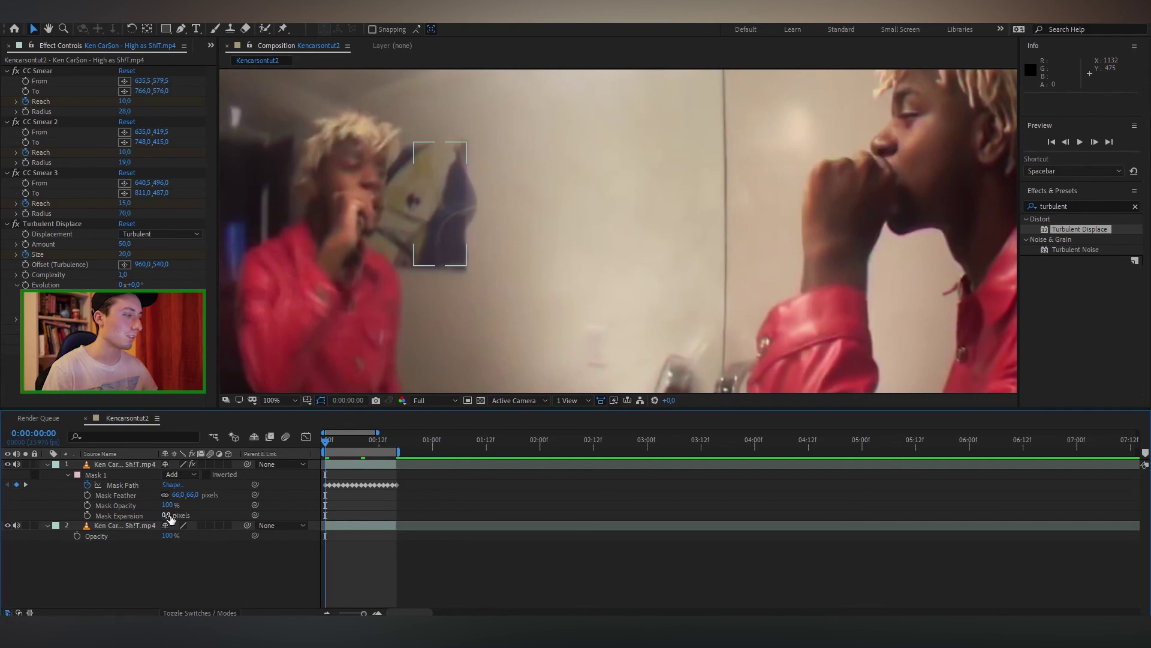
Step: Set Mask 1's expansion to 41 pixels and play the clip back from the first frame
key("Page_Down")
key("Page_Down")
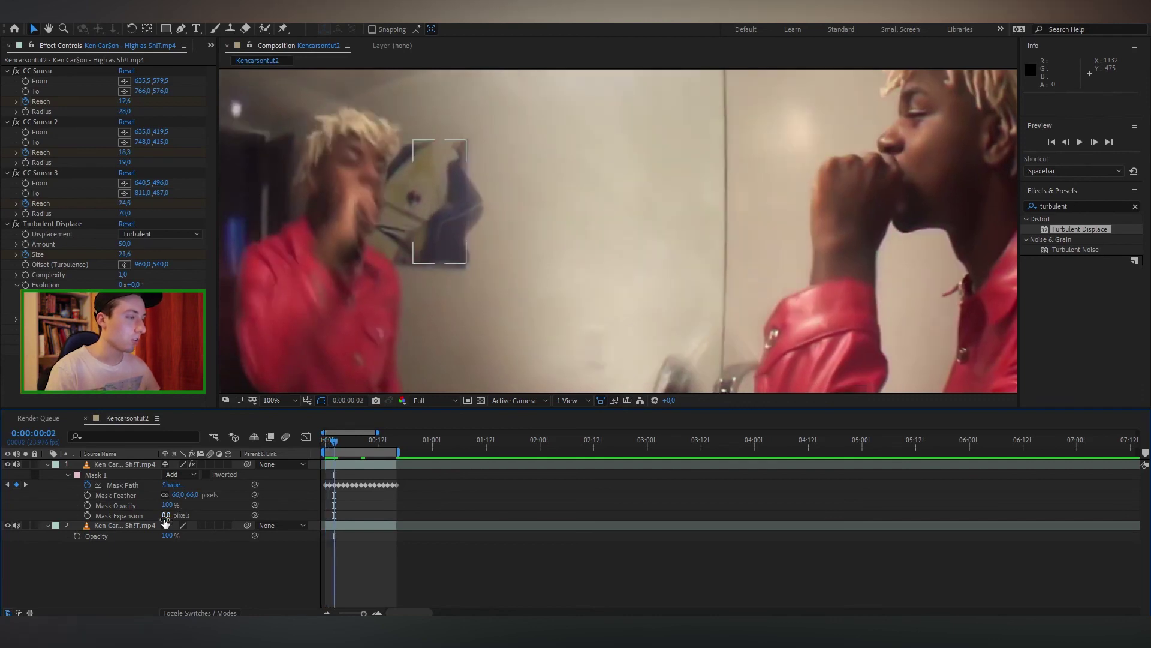
left_click_drag(166, 520, 212, 514)
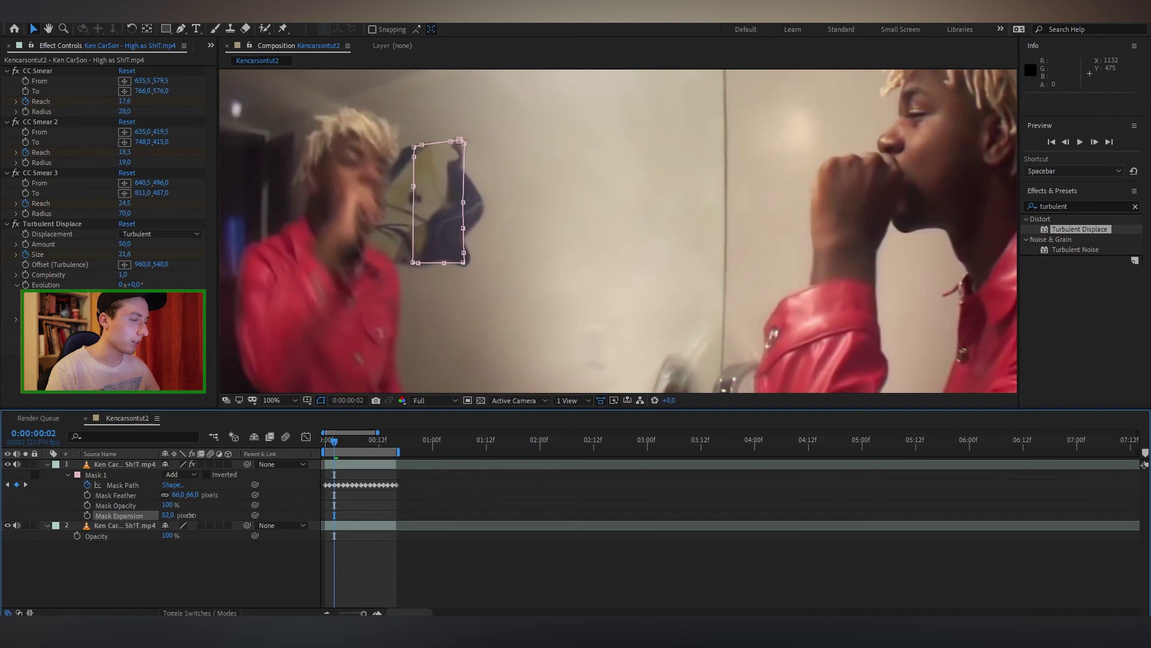
left_click(249, 463)
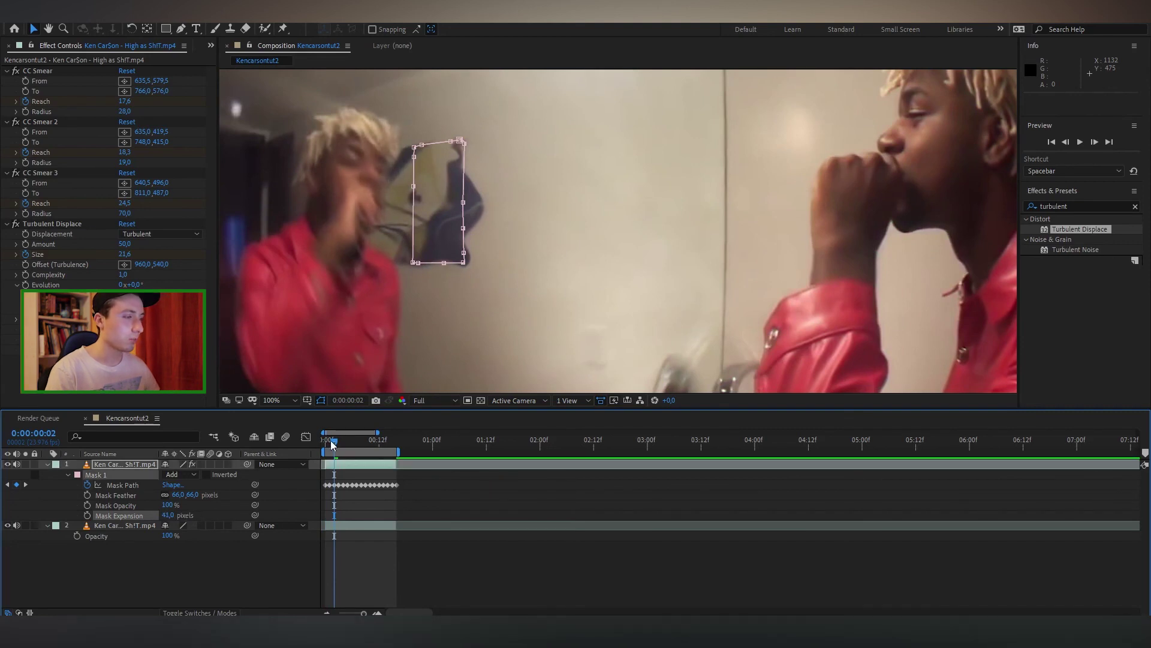
mouse_move(332, 443)
left_mouse_down()
mouse_move(364, 444)
mouse_move(324, 445)
left_mouse_up()
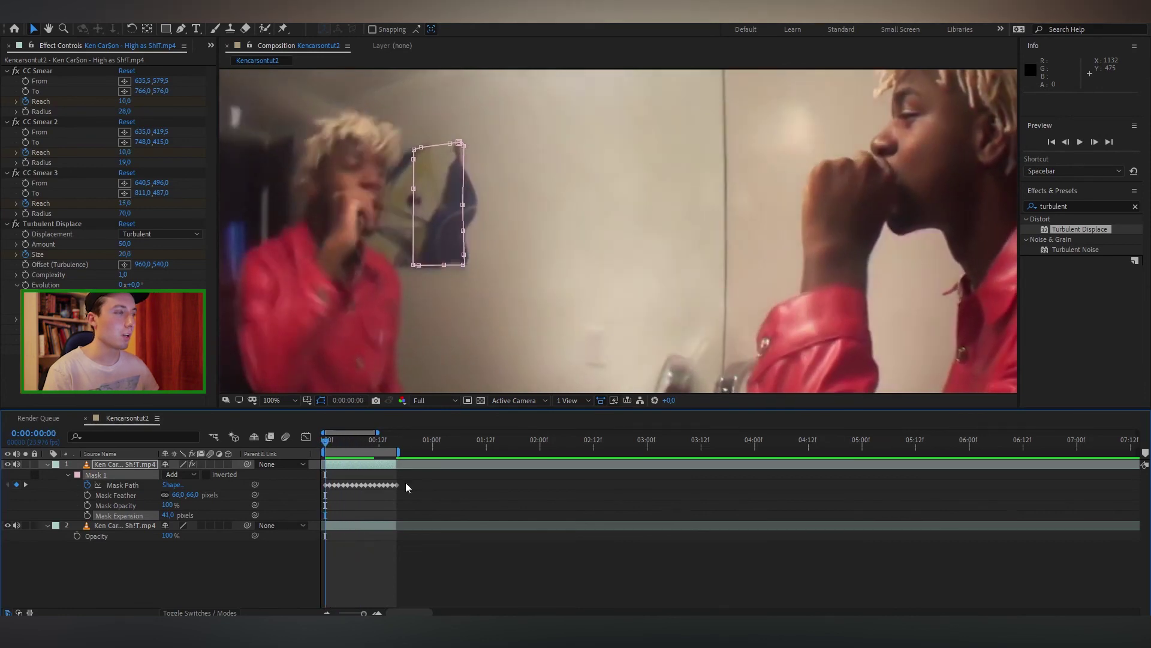
left_click(428, 502)
key("space")
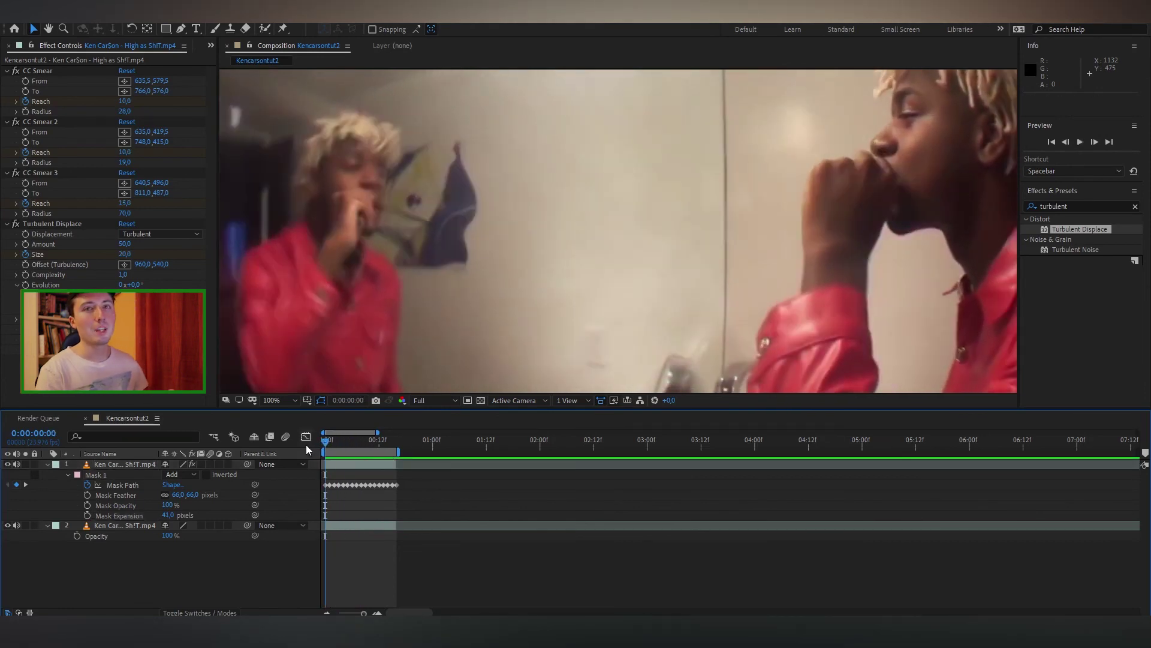